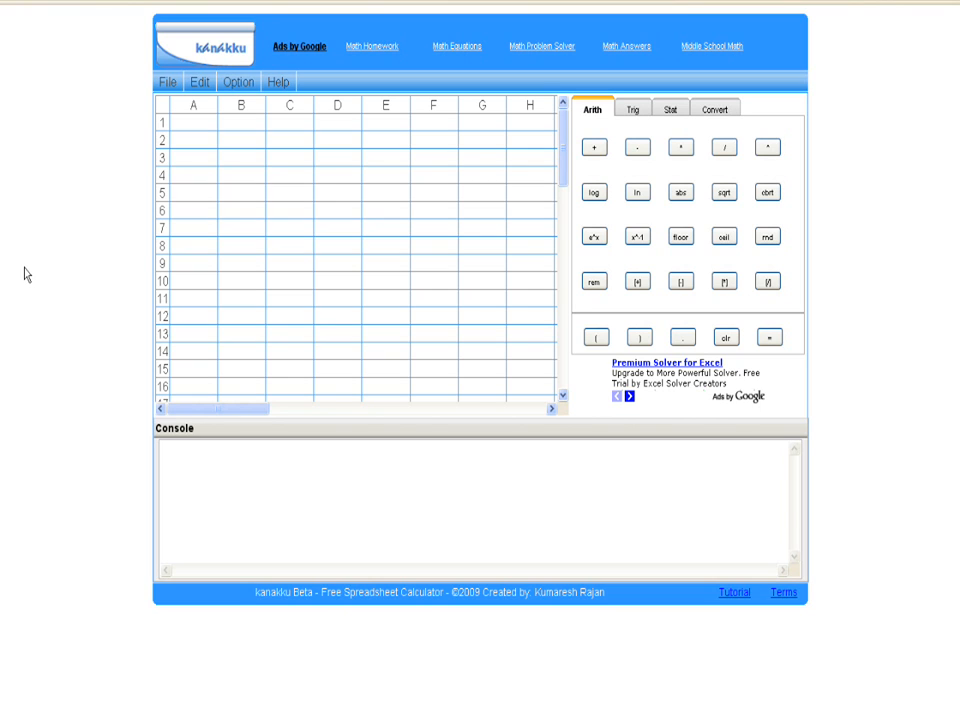
- Switch to the unit conversion functions and review the full list of supported units, closing the list when done
click(716, 110)
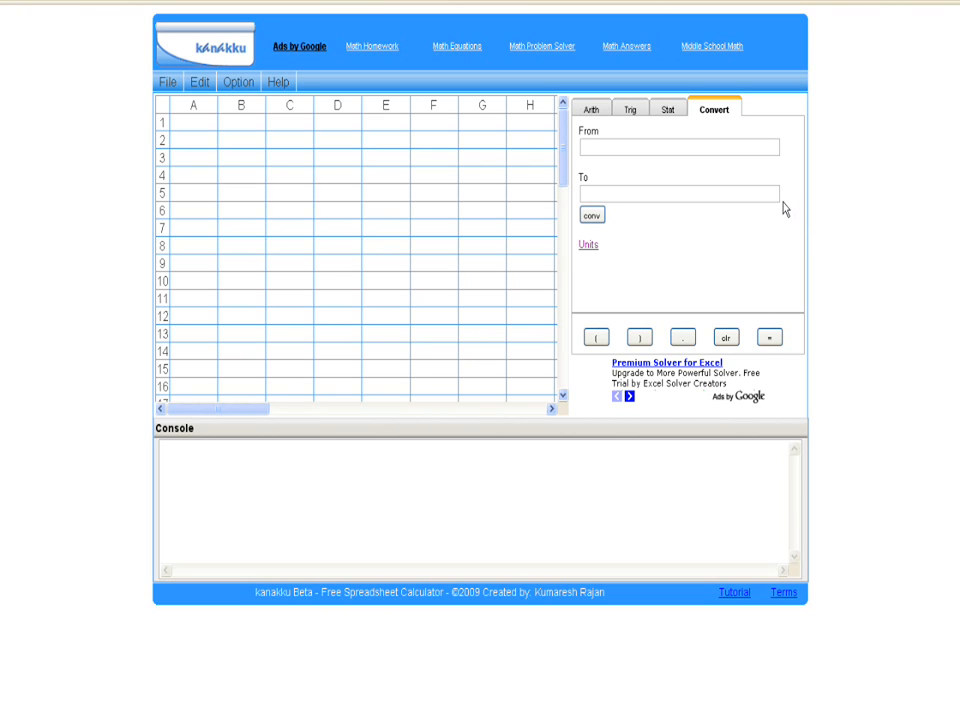
click(587, 247)
right_click(587, 247)
click(610, 253)
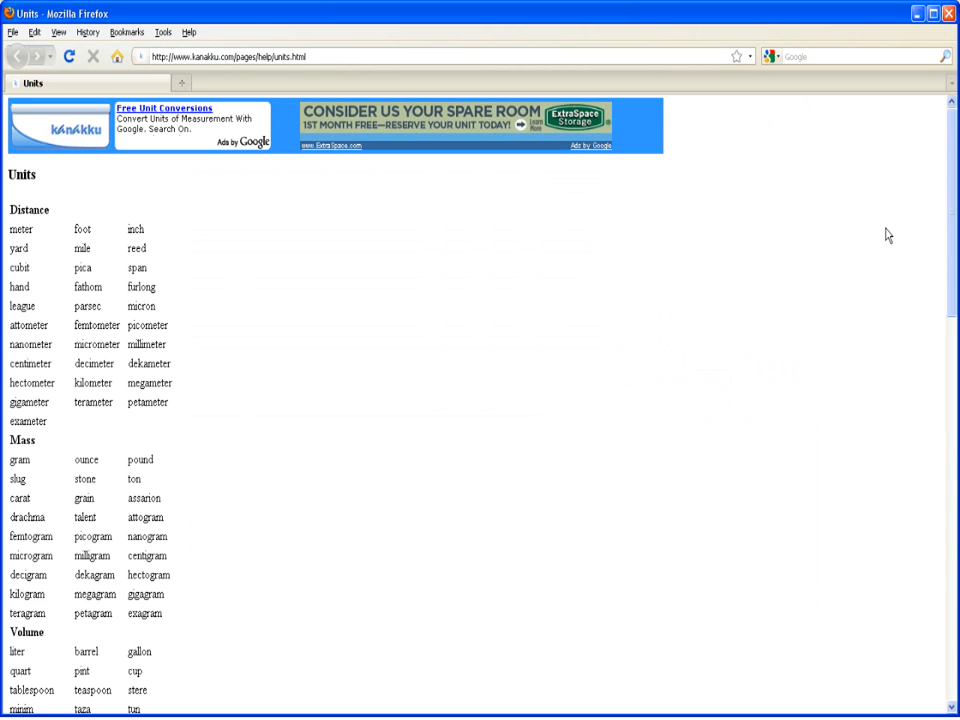
drag(949, 191, 957, 578)
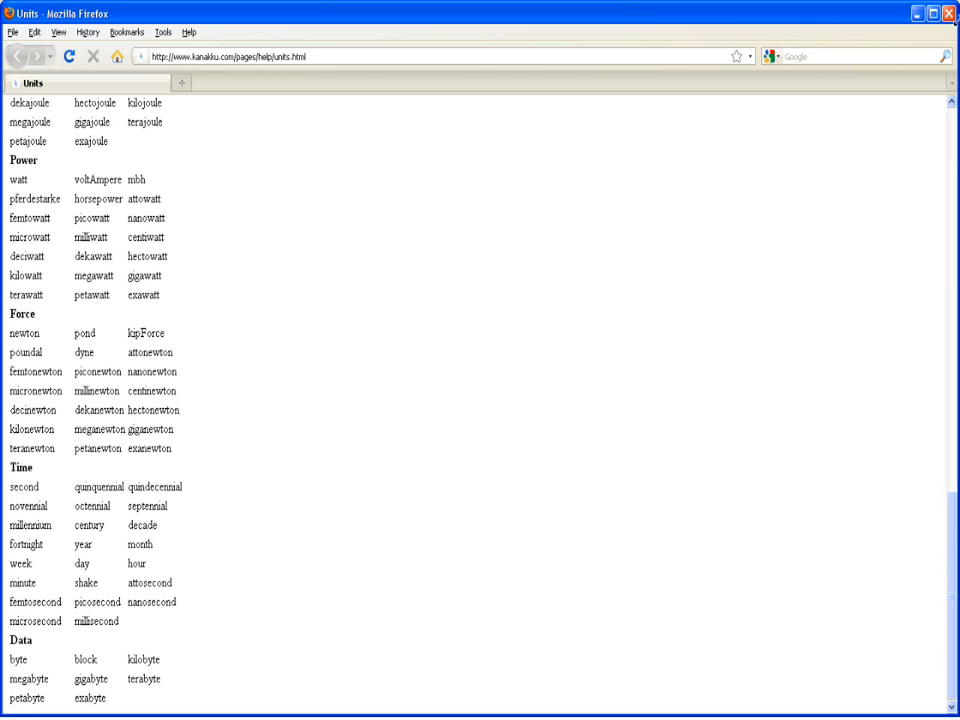
click(948, 14)
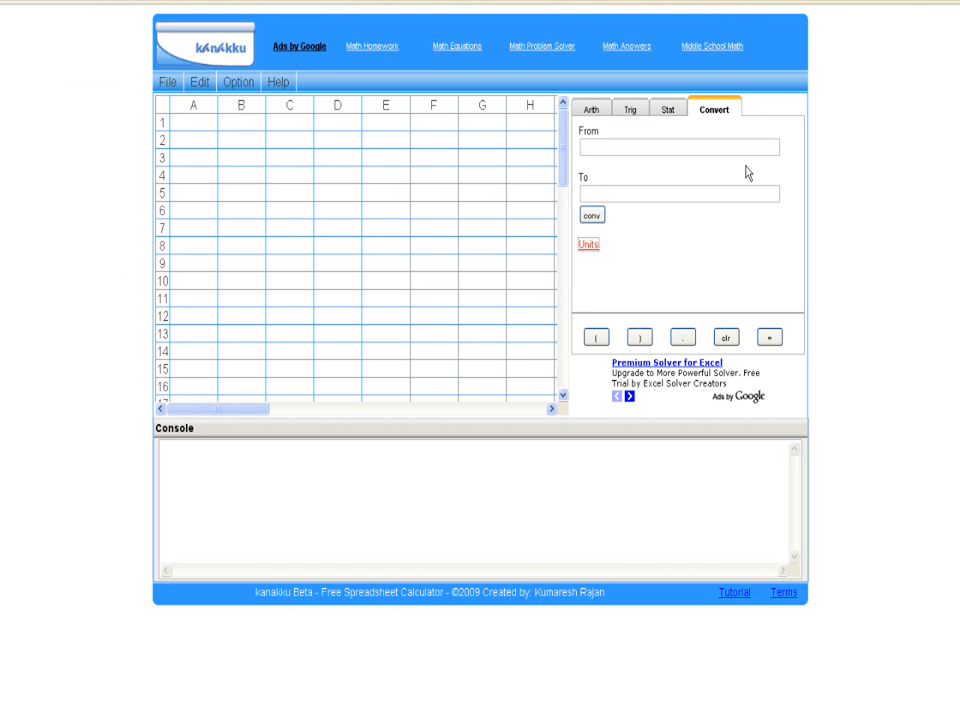
- Set the unit conversion to go from foot to yard
click(662, 147)
text(foot)
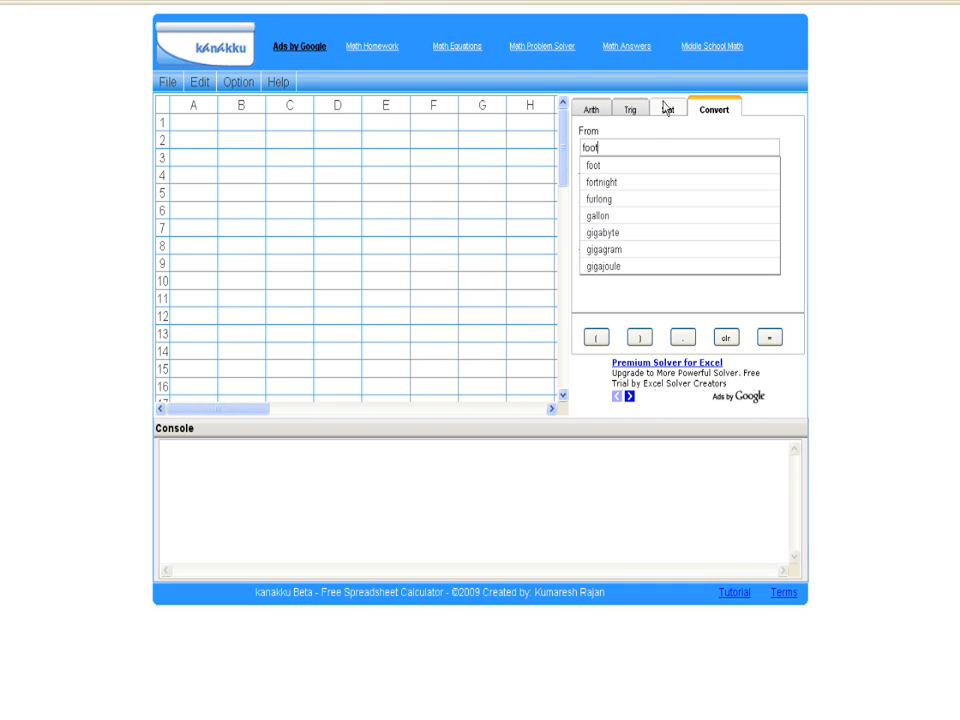
key(Escape)
click(609, 189)
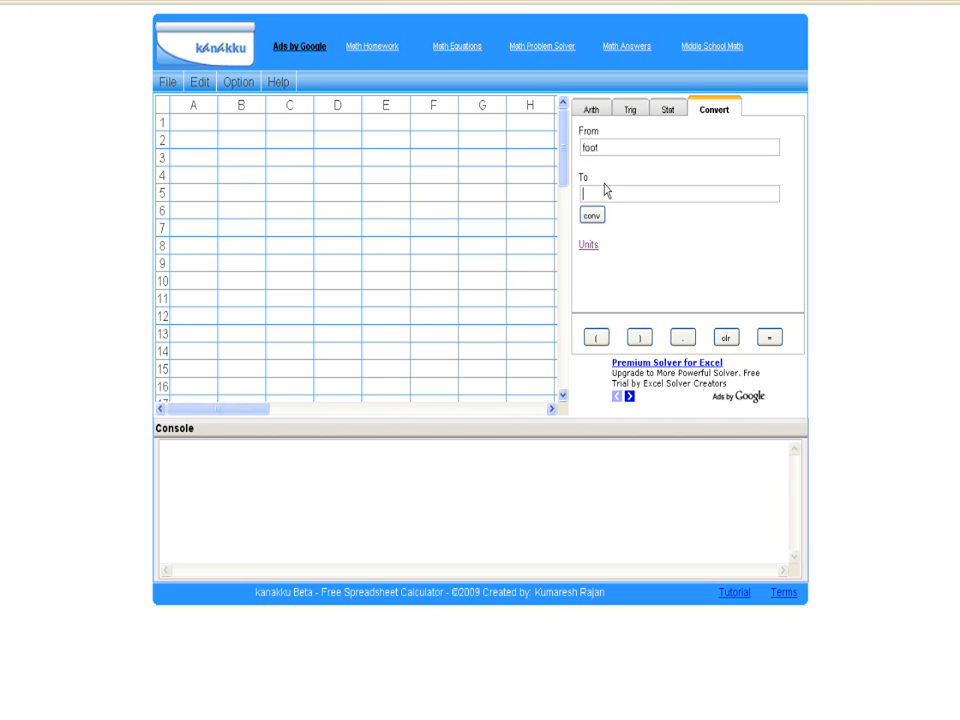
text(yar)
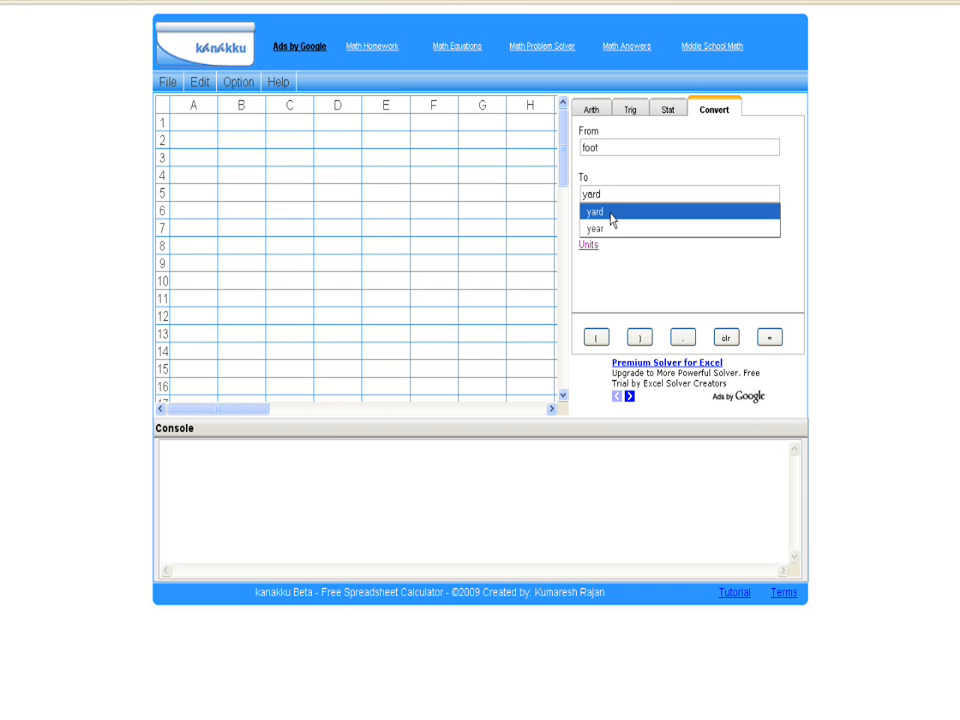
text(d)
click(613, 218)
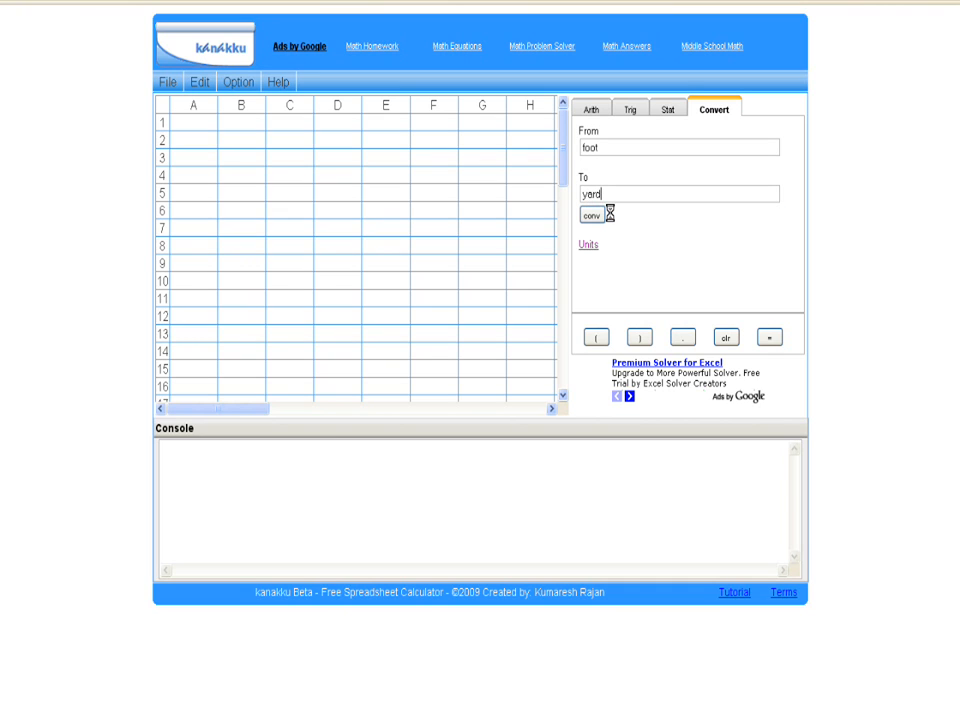
- Enter 12, 24 and 48 in cells C2 to C4 and convert them from foot to yard, with output starting in E2
text(12)
click(270, 156)
text(24)
click(276, 174)
text(48)
click(284, 141)
drag(286, 145, 288, 183)
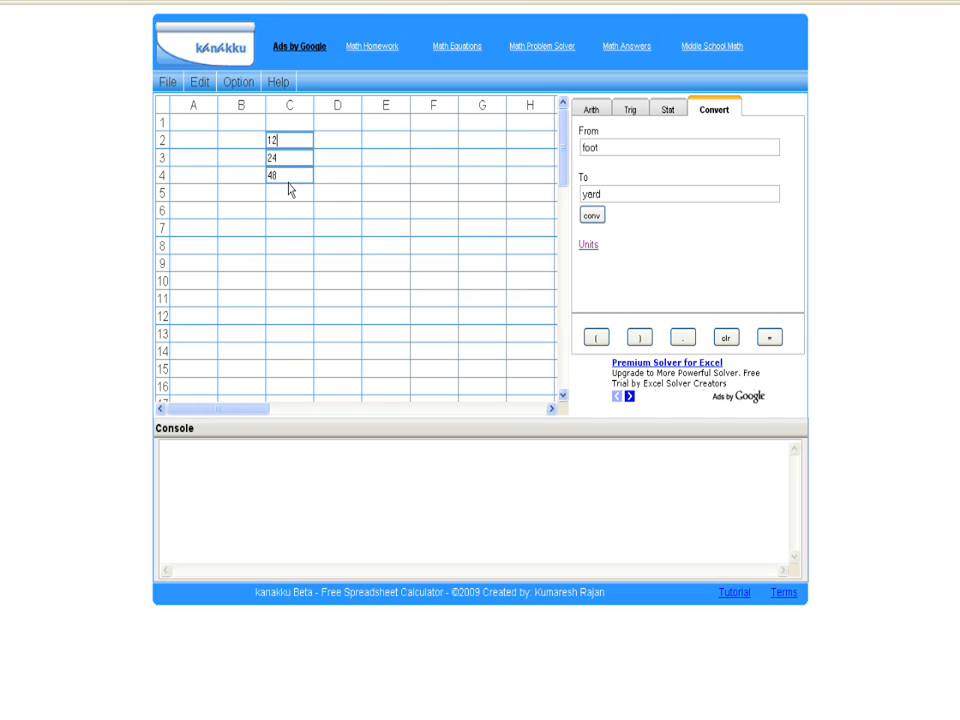
click(593, 216)
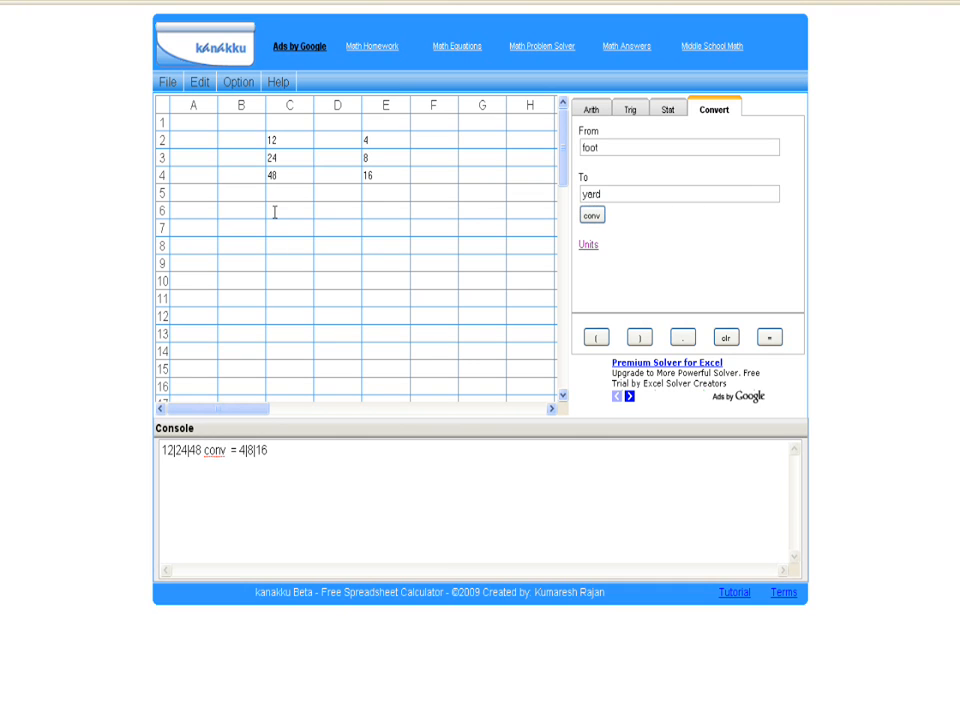
- Evaluate conv(24) in cell C6, and also evaluate the combined expression conv(24)+sin(4)
text(conv(24))
key(Return)
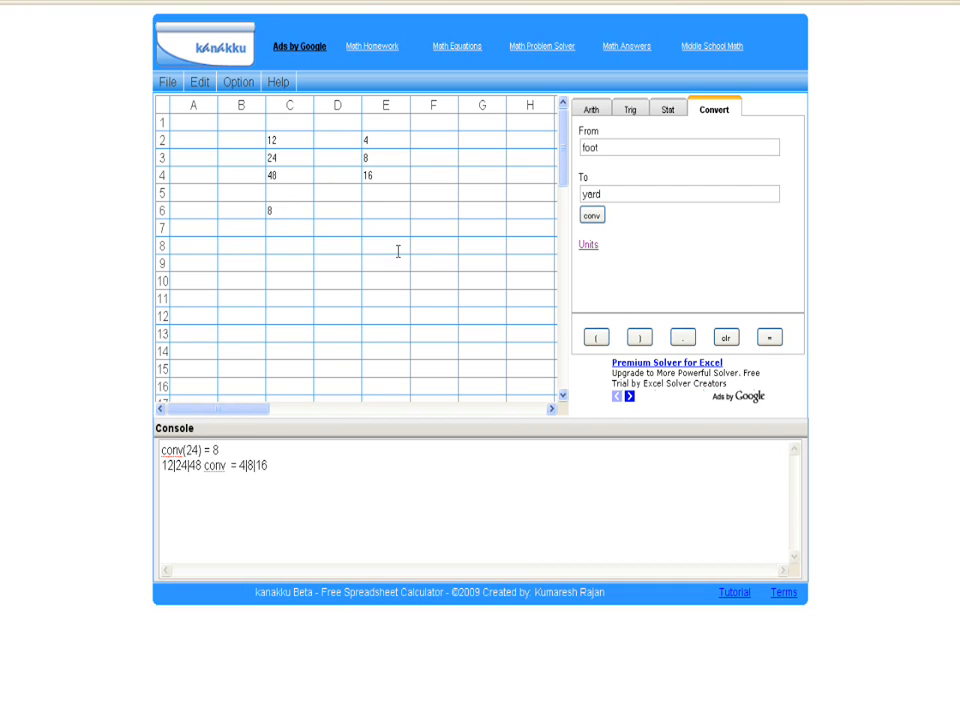
click(594, 218)
text((24)+sin(4))
key(Return)
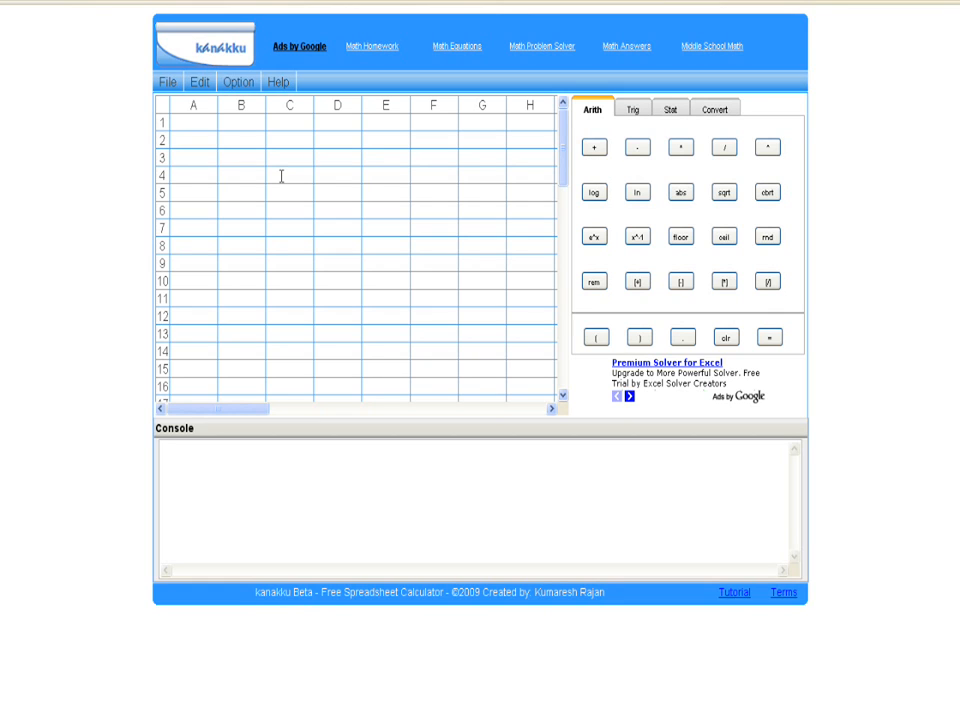
- Calculate 1+5 in cell B4, add 2/3 to the result, and multiply that by 50
click(246, 172)
text(1+5)
key(Return)
text(+2/3)
key(Return)
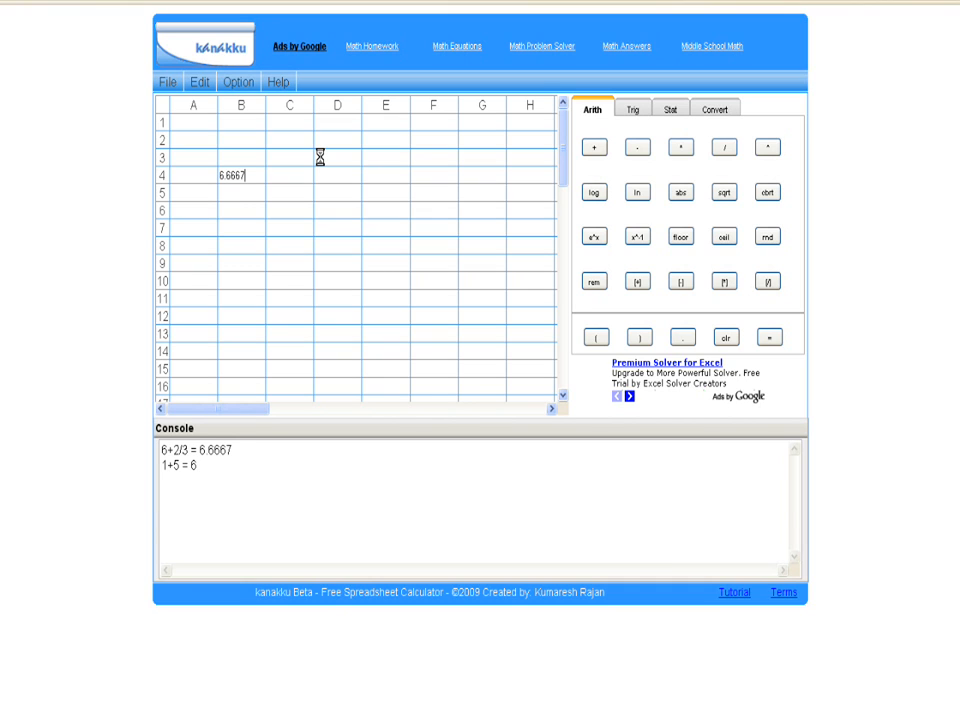
text(*50)
key(Return)
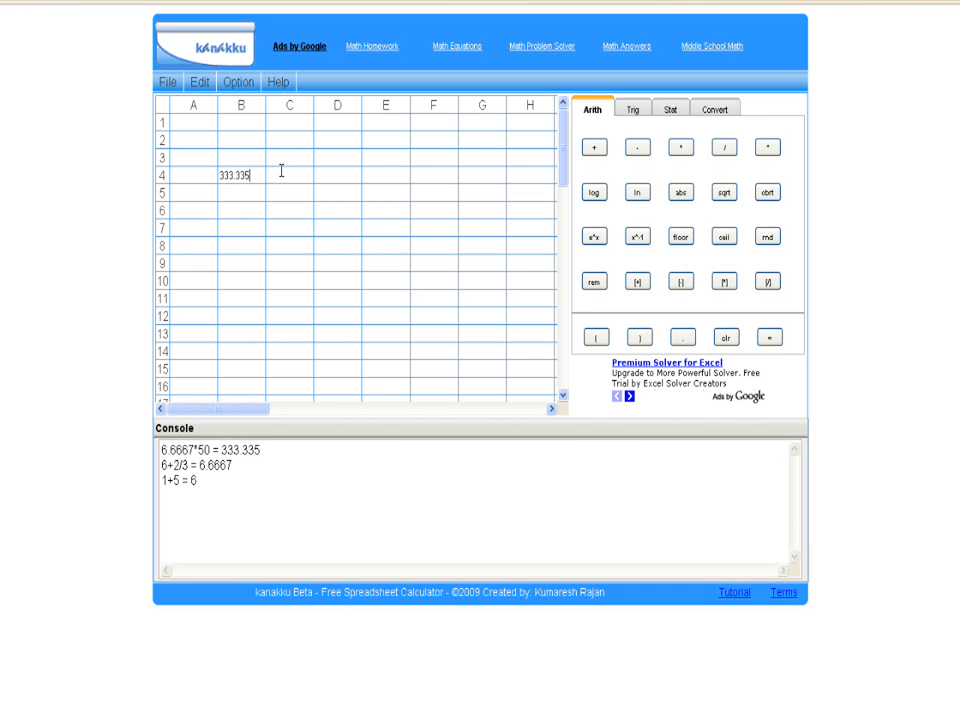
- Open the print preview of the console contents, inspect it beside the spreadsheet, and close it
click(168, 82)
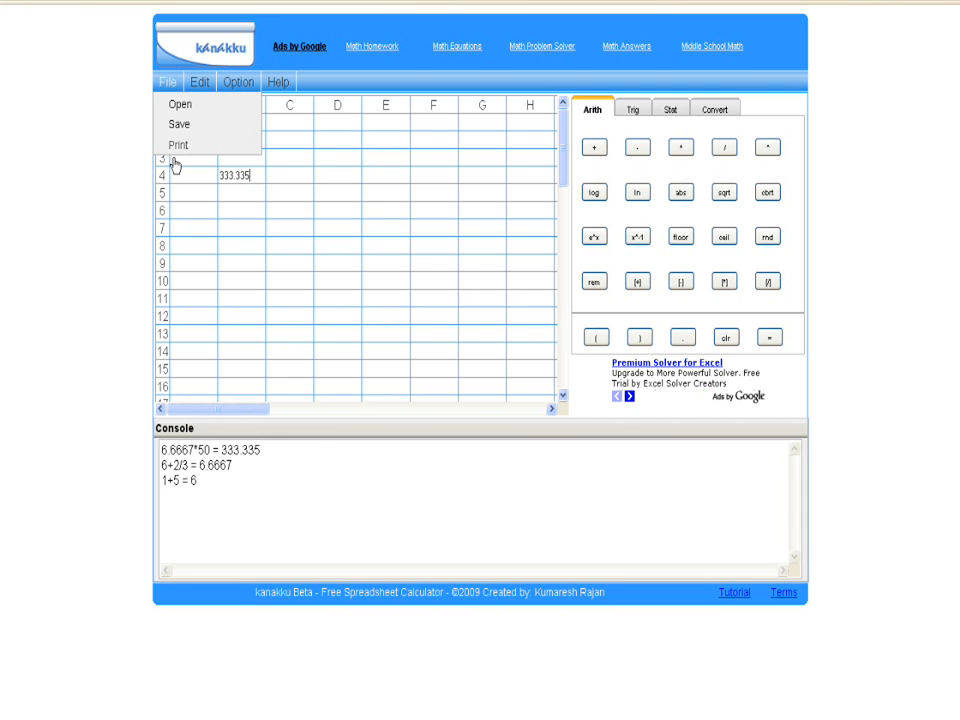
click(176, 144)
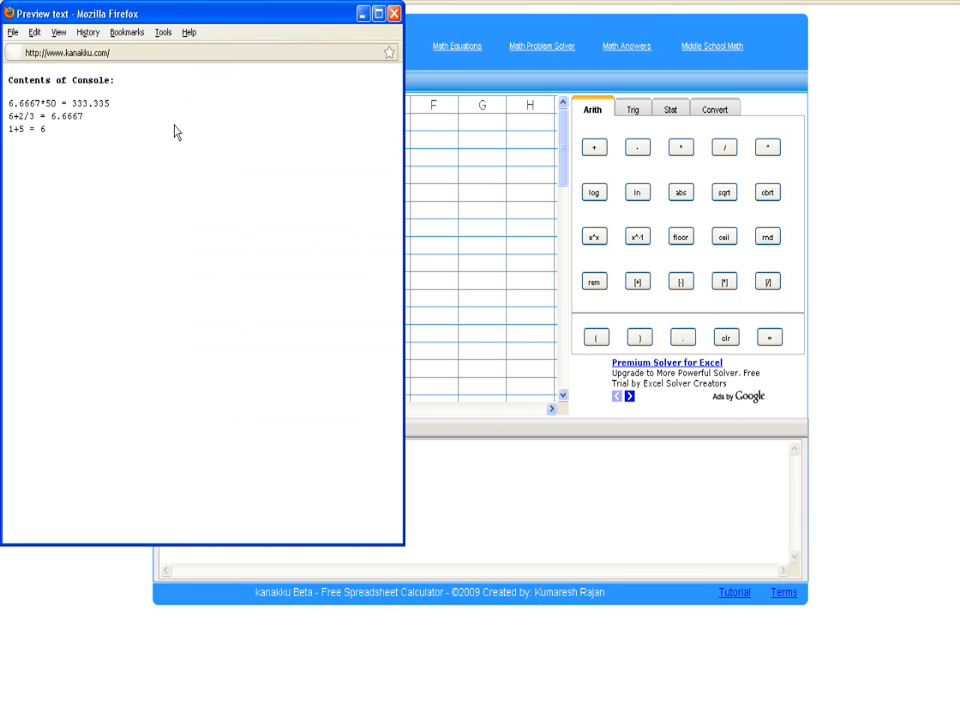
drag(176, 13, 563, 109)
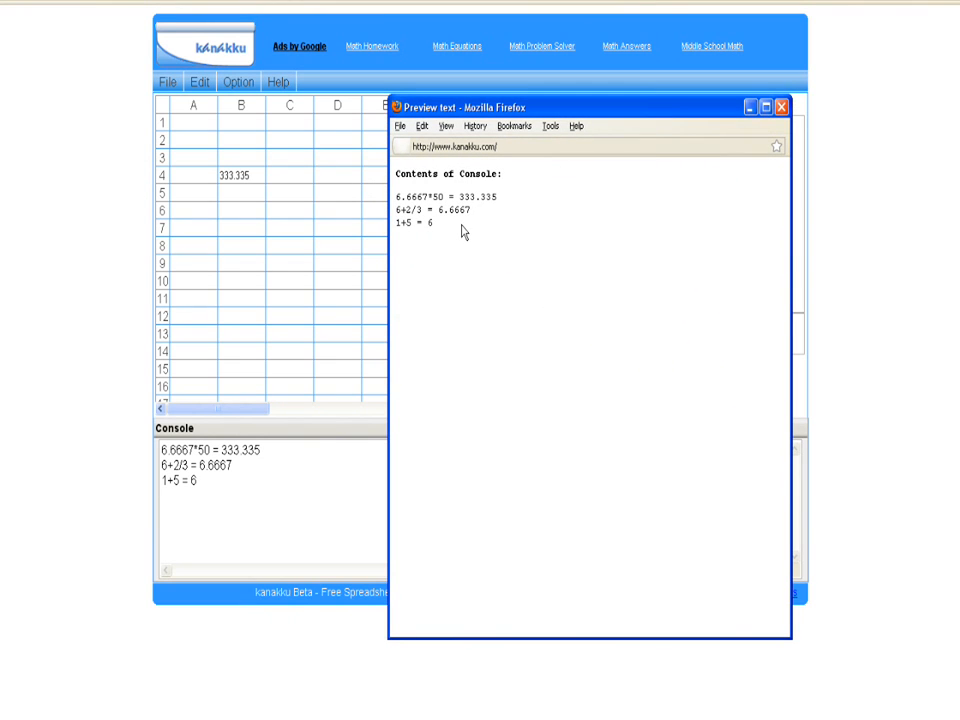
click(399, 126)
click(711, 274)
click(786, 110)
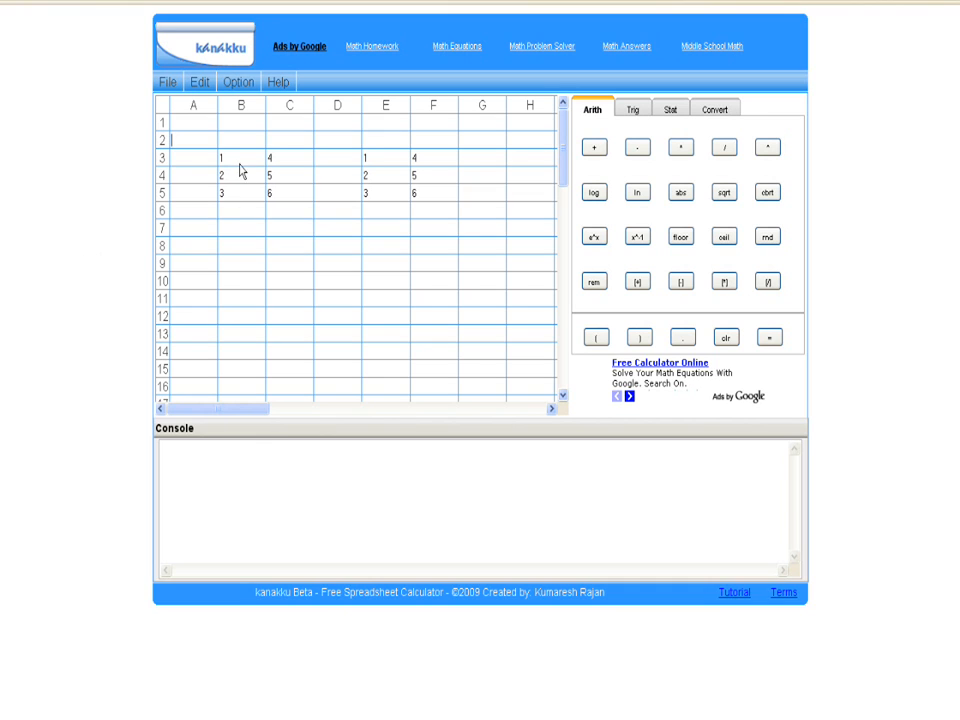
- Add the cell ranges B3:C5 and E3:F5, placing the result from cell H3 downward
drag(240, 157, 293, 192)
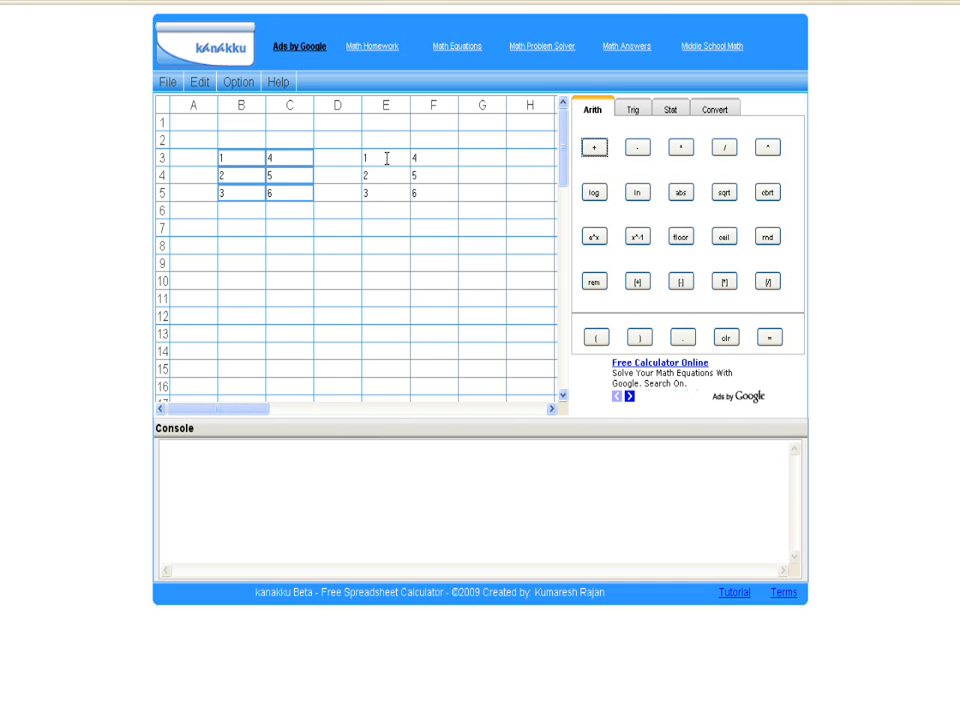
drag(387, 157, 444, 188)
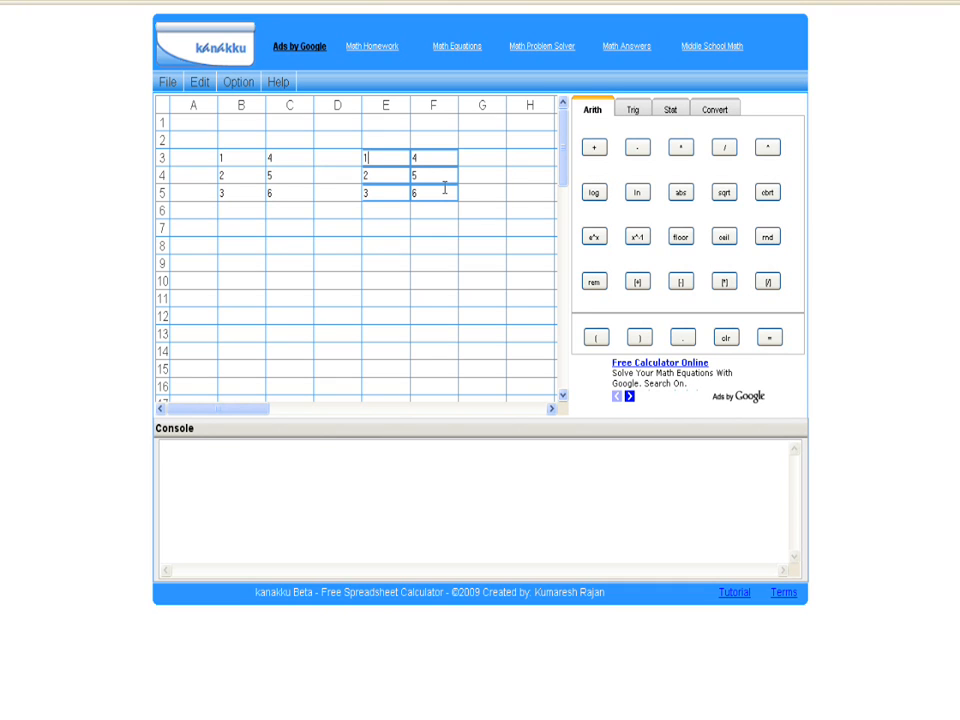
key(Return)
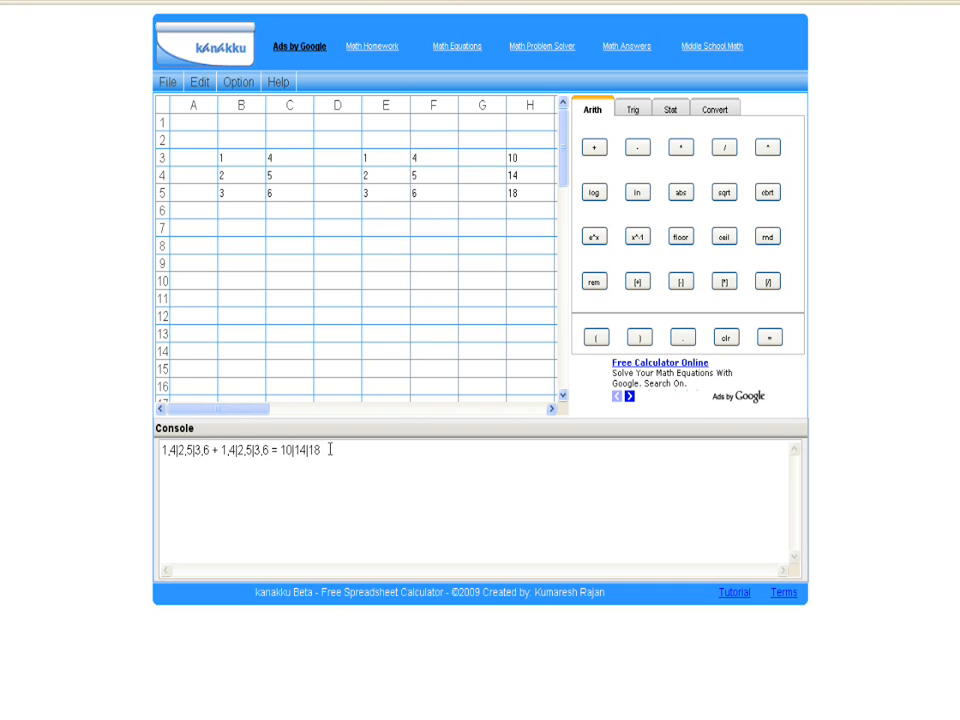
- Copy the addition line from the console and paste it into the spreadsheet starting at cell B7
drag(330, 450, 160, 450)
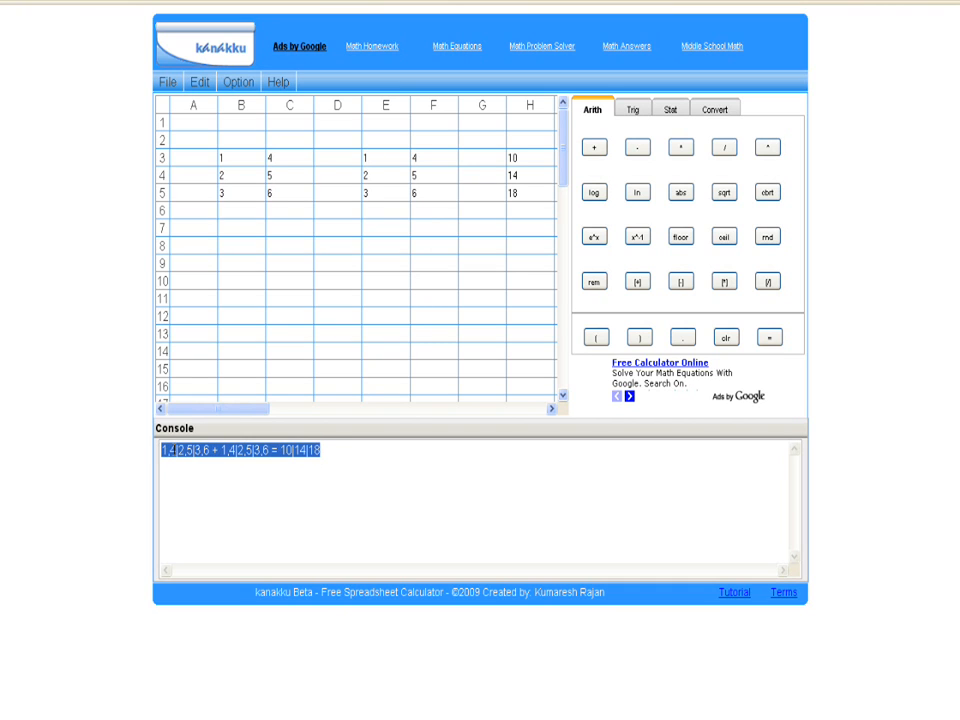
right_click(172, 451)
click(199, 483)
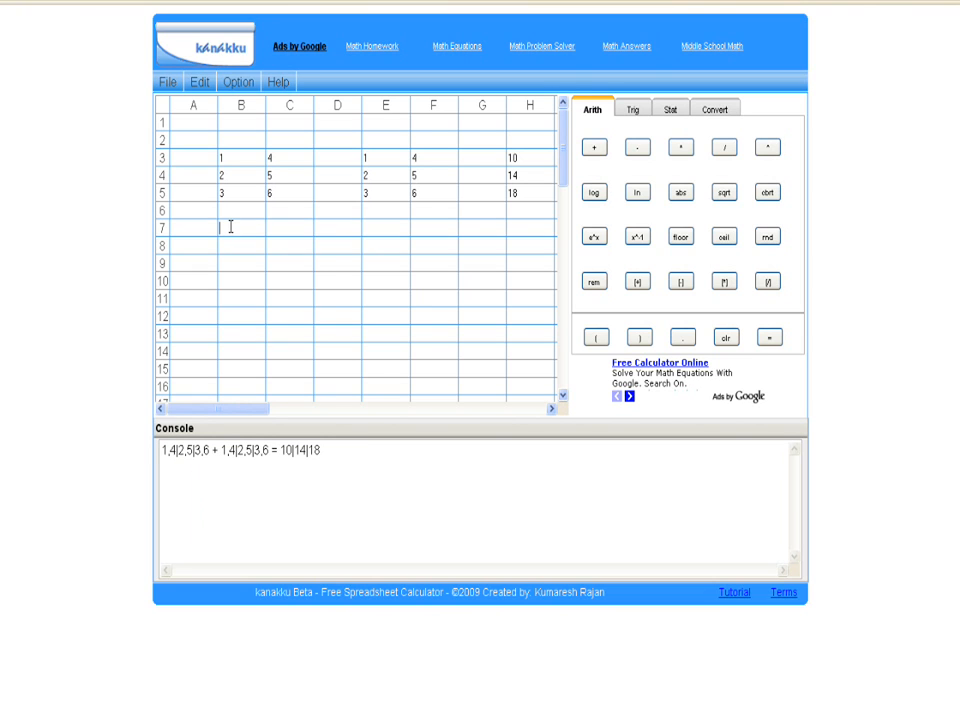
right_click(230, 228)
click(249, 288)
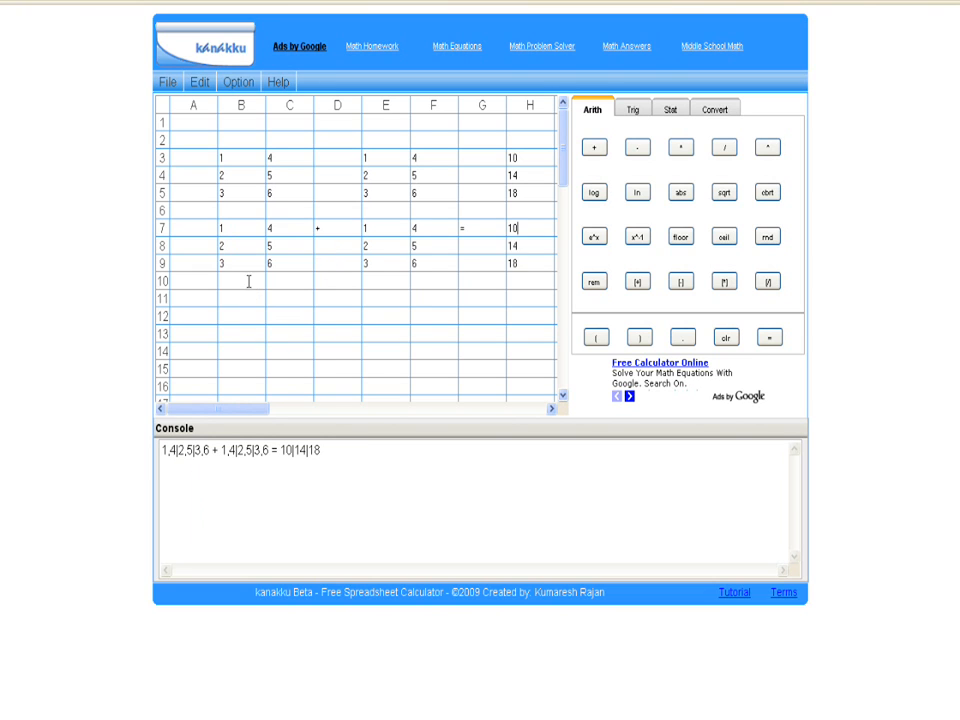
- Copy cells H7:H9 and paste them on a new line below the addition in the console
drag(521, 227, 523, 265)
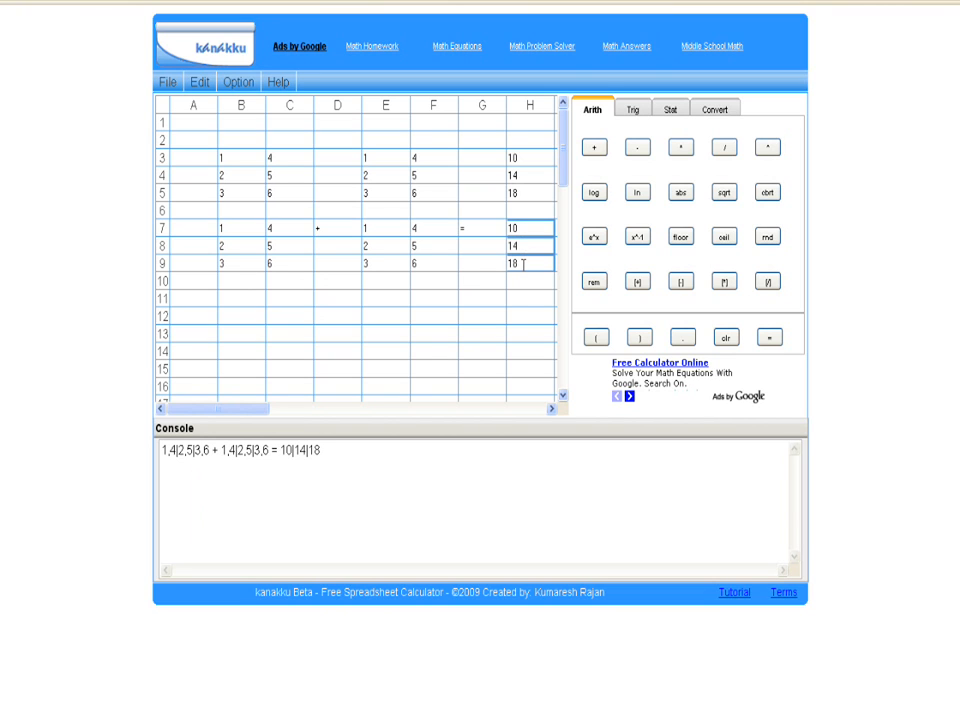
right_click(523, 265)
click(545, 299)
click(351, 447)
key(Return)
right_click(207, 471)
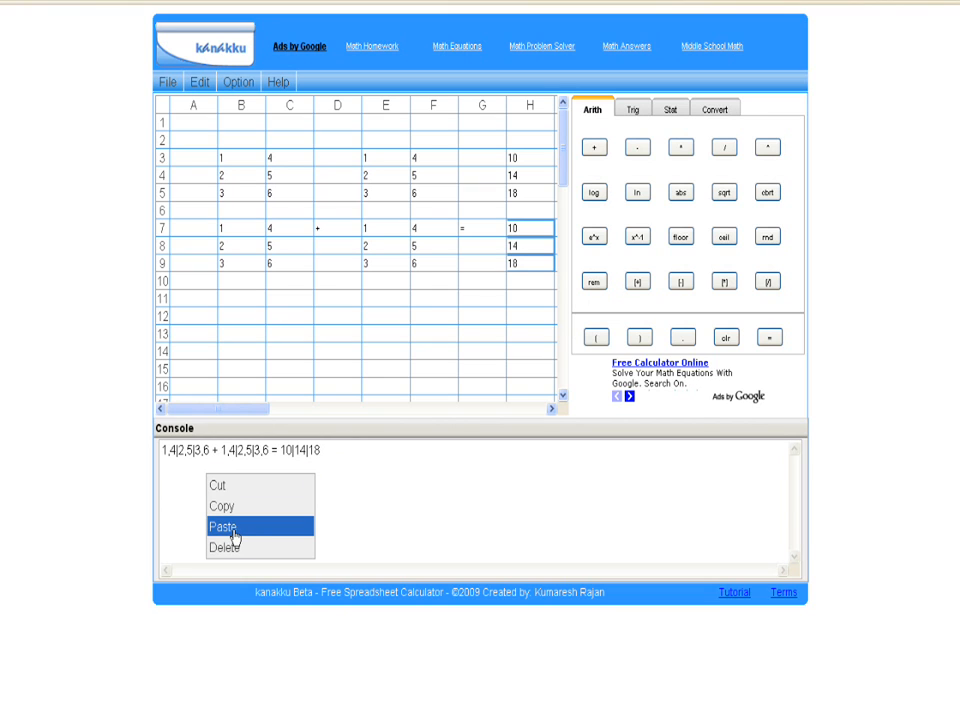
click(234, 536)
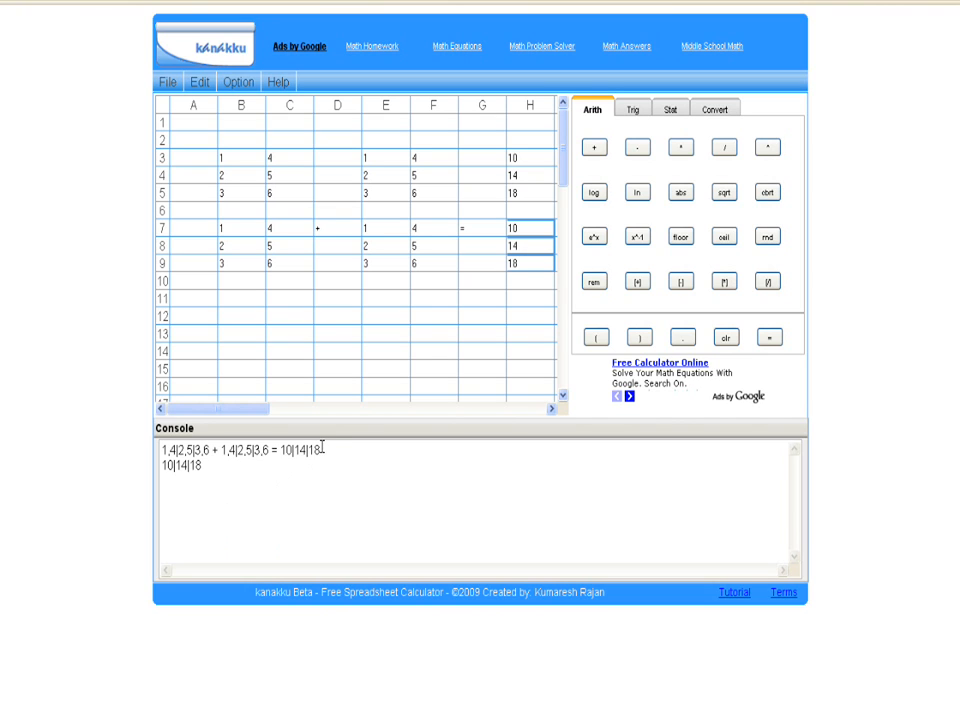
- Copy the first console line and paste it on a new third line in the console
drag(321, 447, 162, 450)
right_click(175, 455)
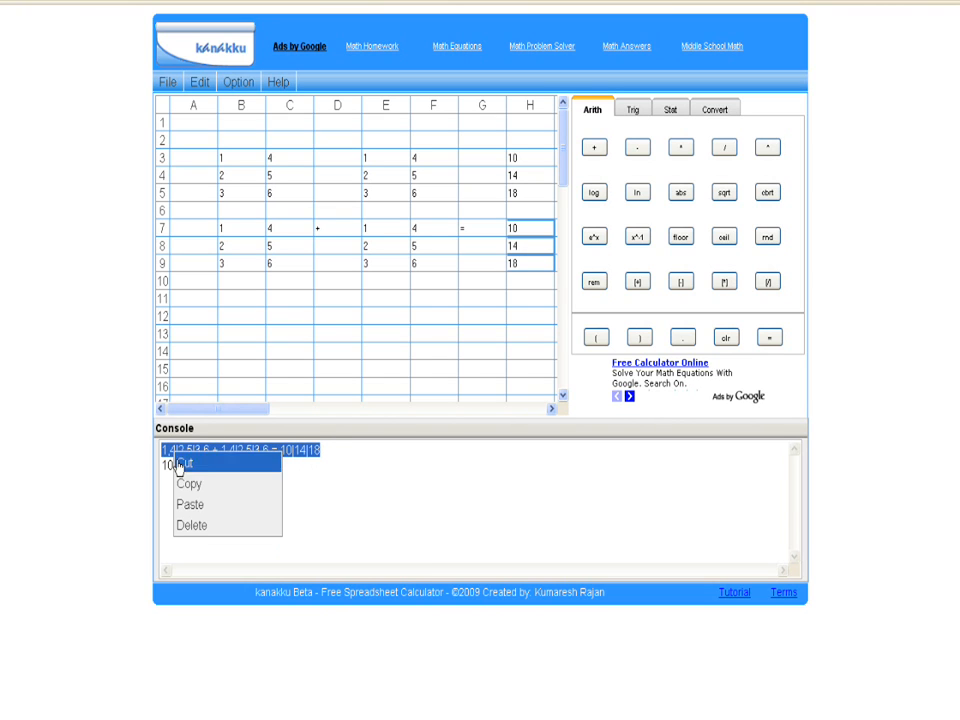
click(197, 484)
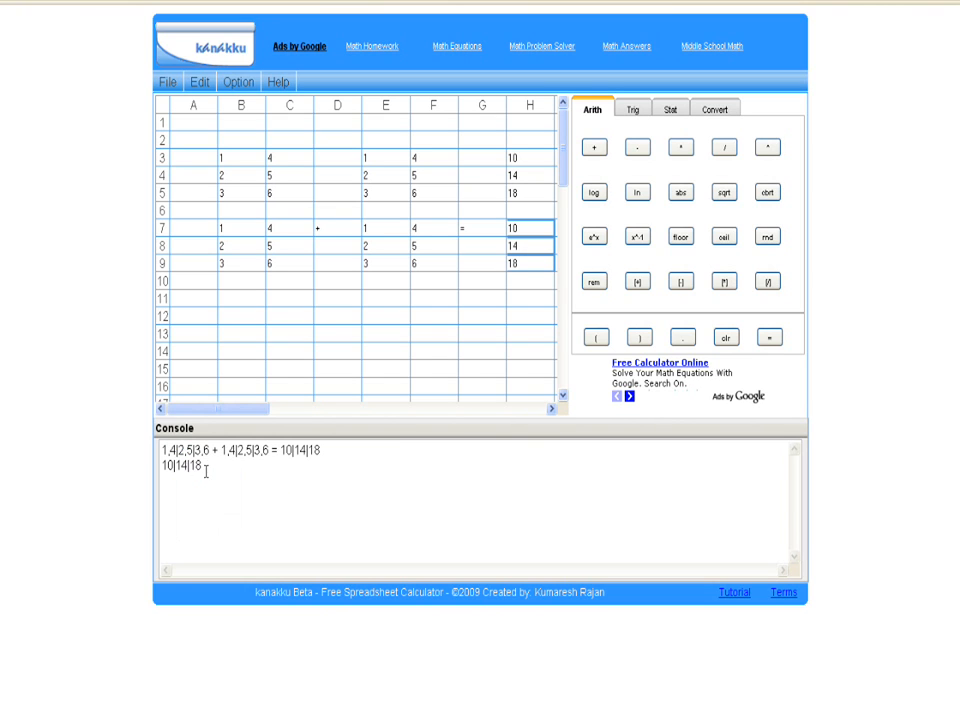
key(Return)
right_click(190, 483)
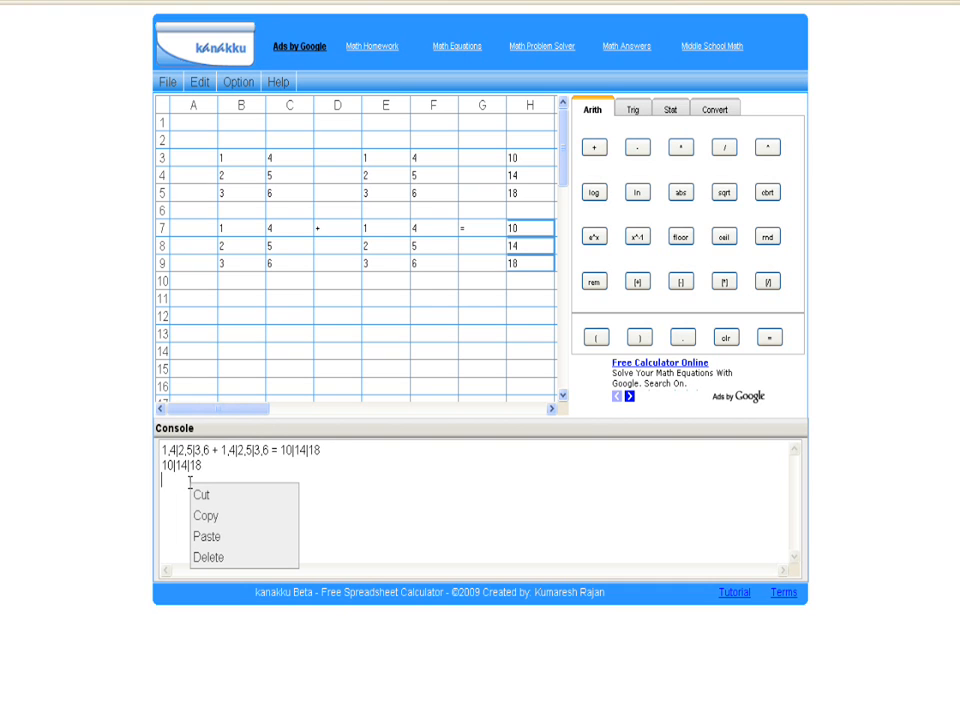
click(231, 536)
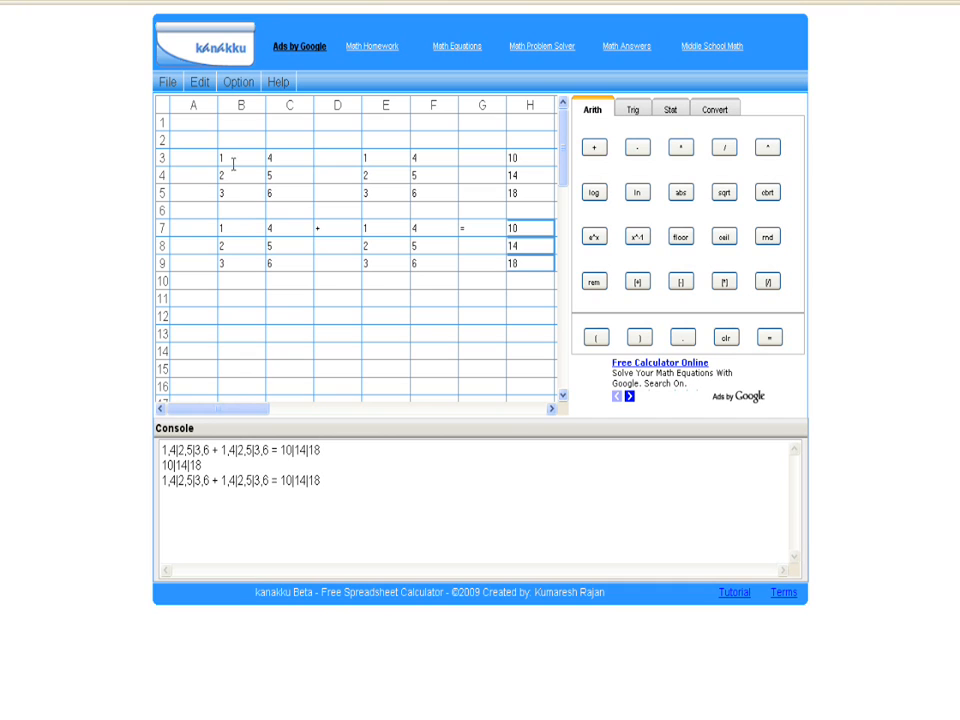
- Cut the cell range B3:F5 and paste it into the spreadsheet starting at cell D12
click(236, 289)
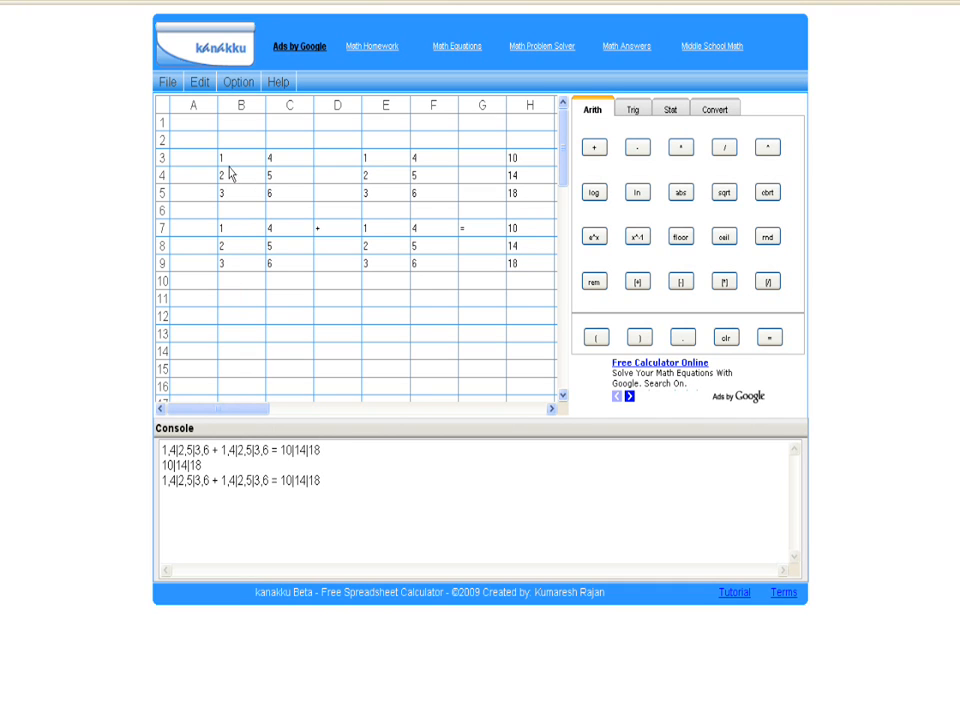
drag(229, 157, 421, 195)
right_click(421, 195)
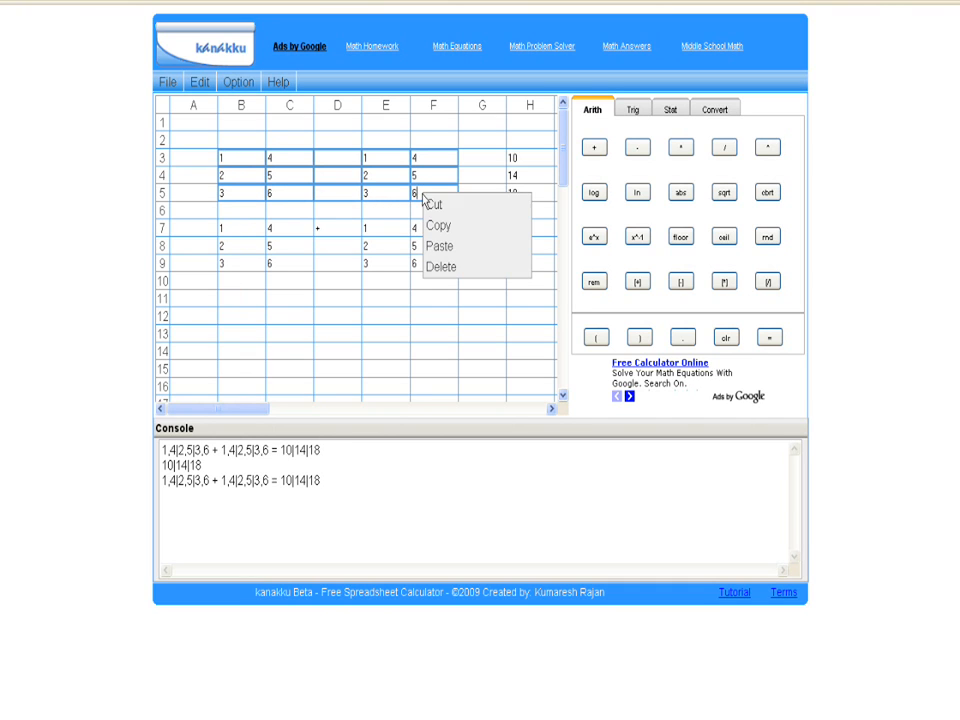
click(440, 205)
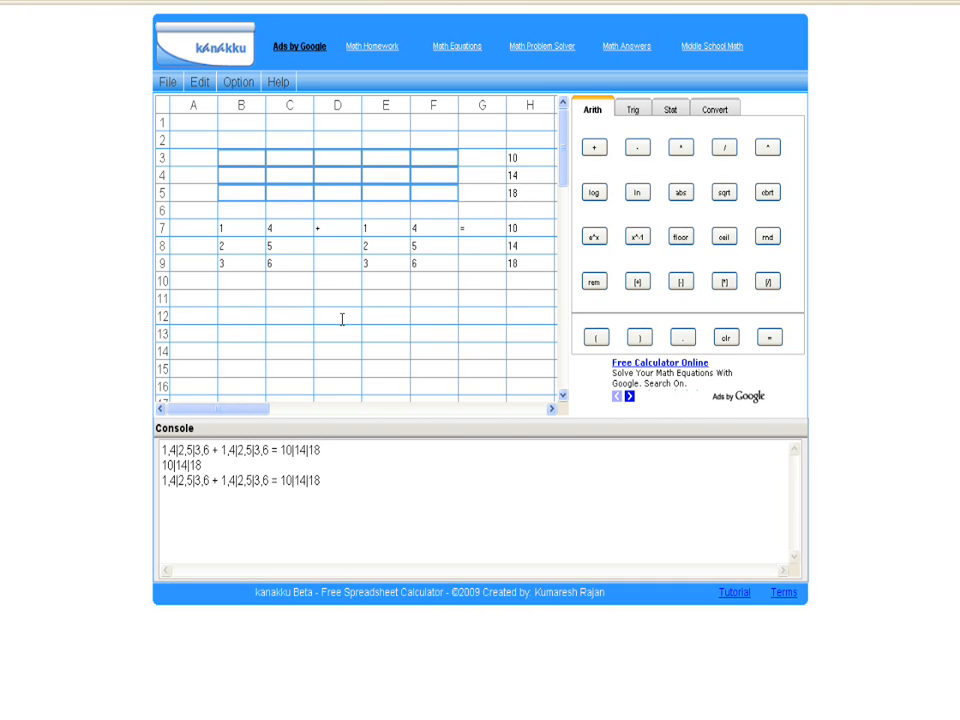
click(330, 316)
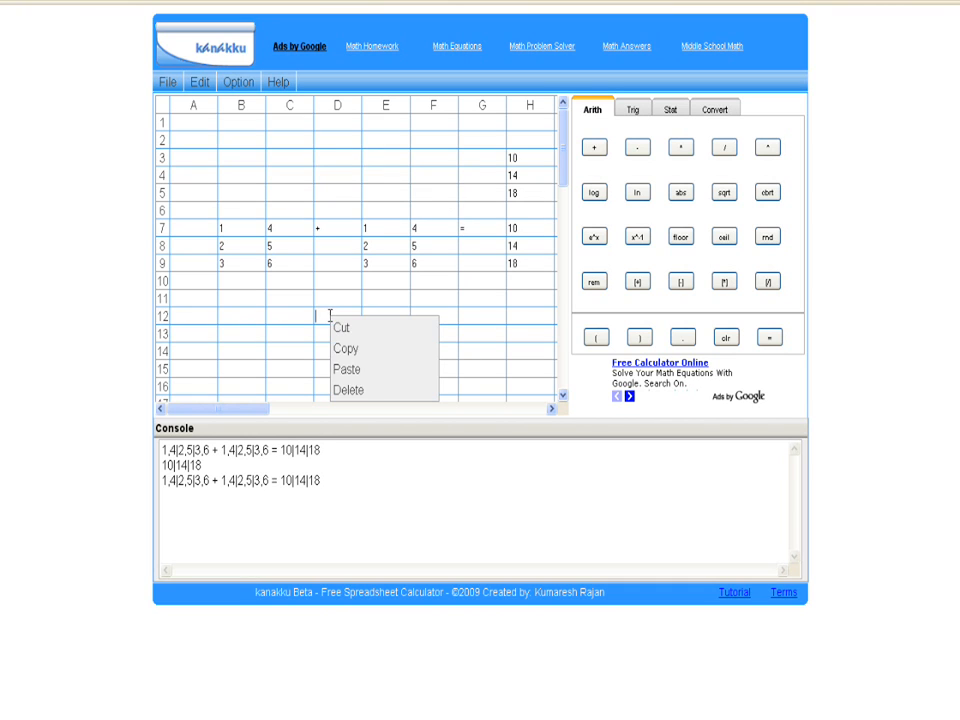
click(365, 379)
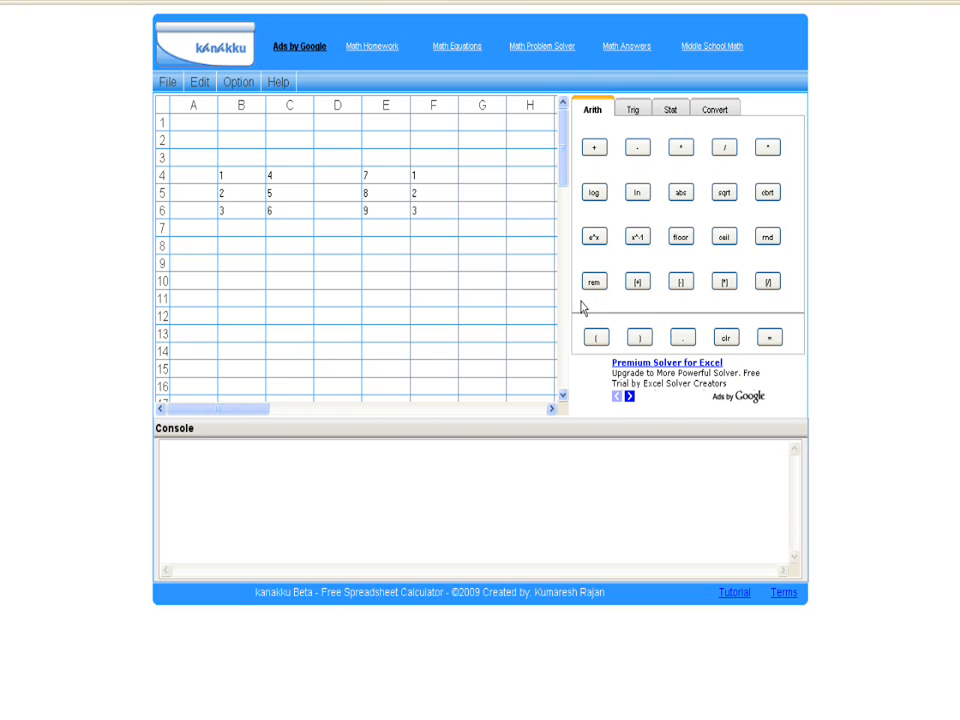
- Set the maximum precision to 6 and the multi-operation handling to Column in the general preferences
click(236, 84)
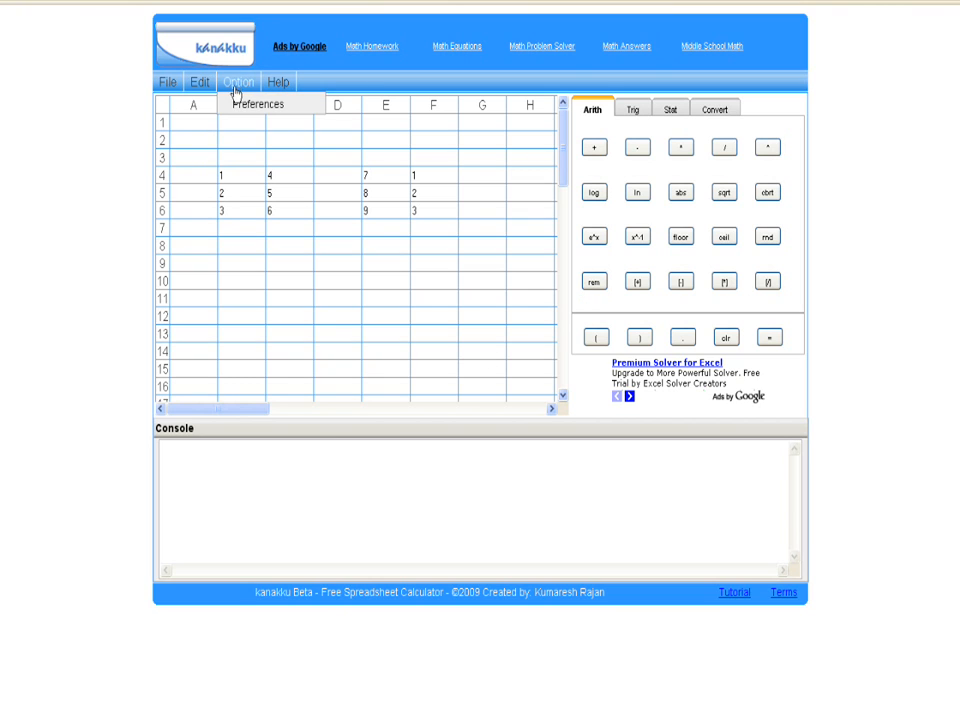
click(236, 105)
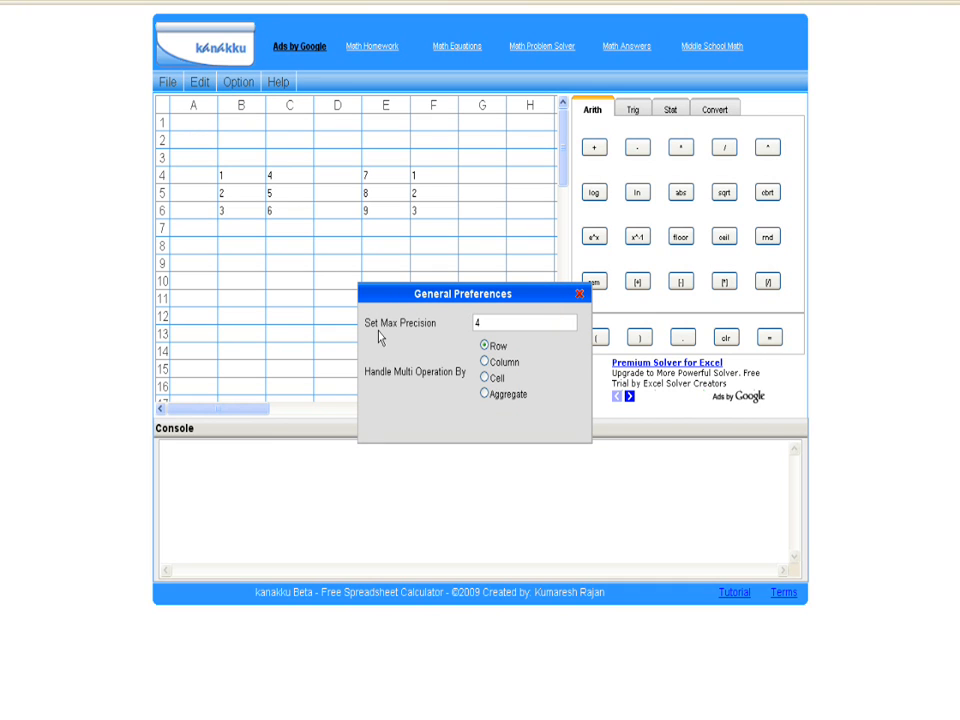
click(492, 321)
key(BackSpace)
text(6)
click(484, 362)
click(579, 294)
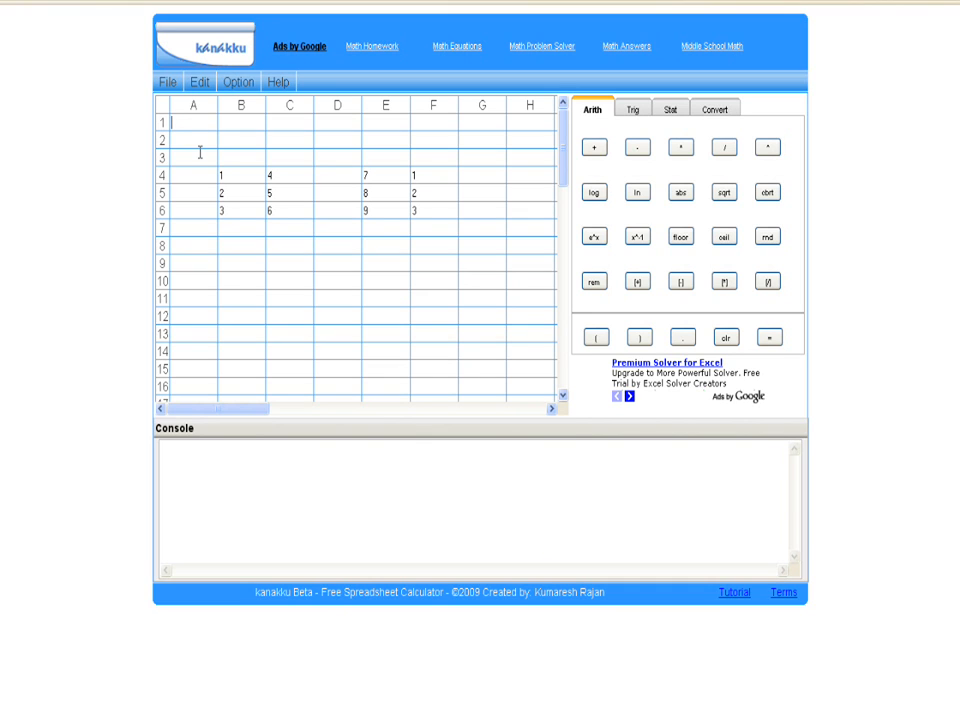
- Calculate 1/3 in cell A1
text(3)
key(Return)
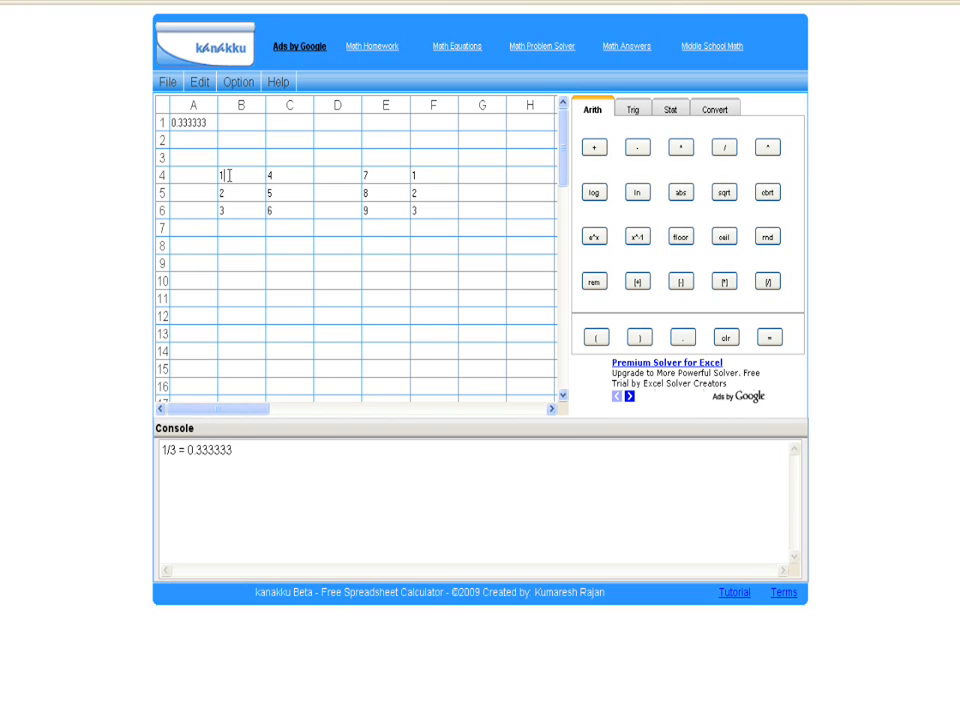
- Add the cell ranges B4:C6 and E4:F6 by column, placing the result from cell H4 across
drag(229, 175, 299, 208)
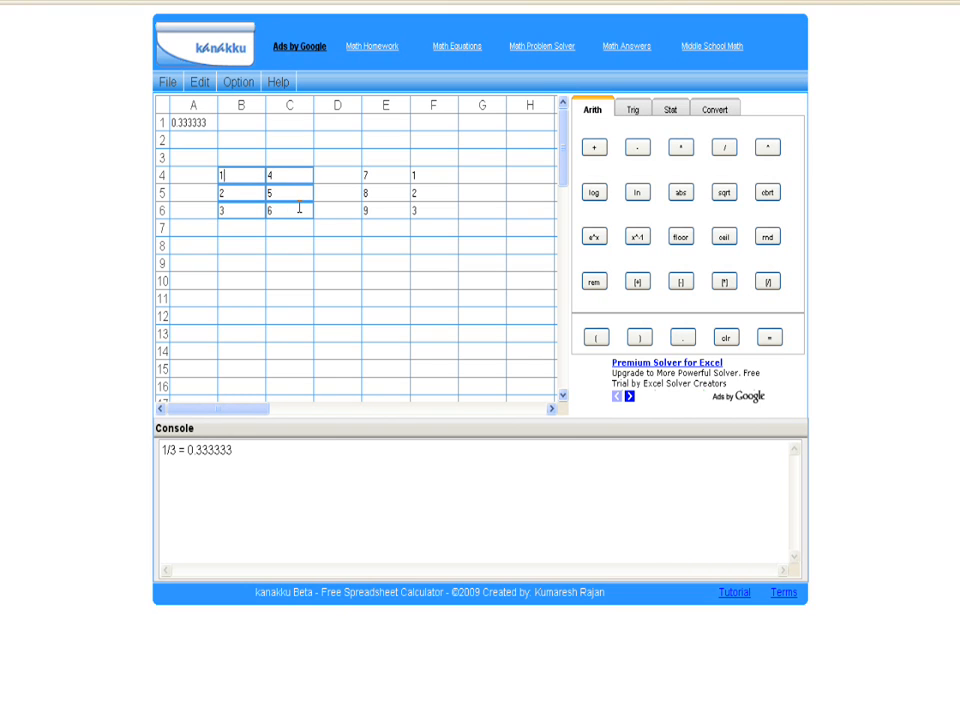
click(595, 147)
drag(379, 177, 435, 204)
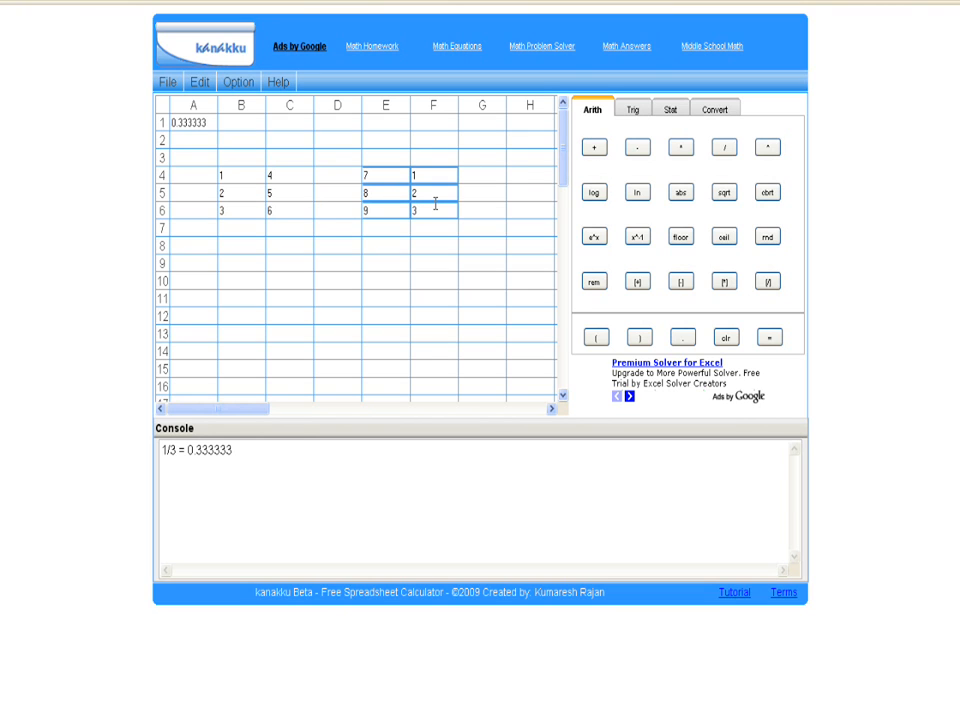
key(Return)
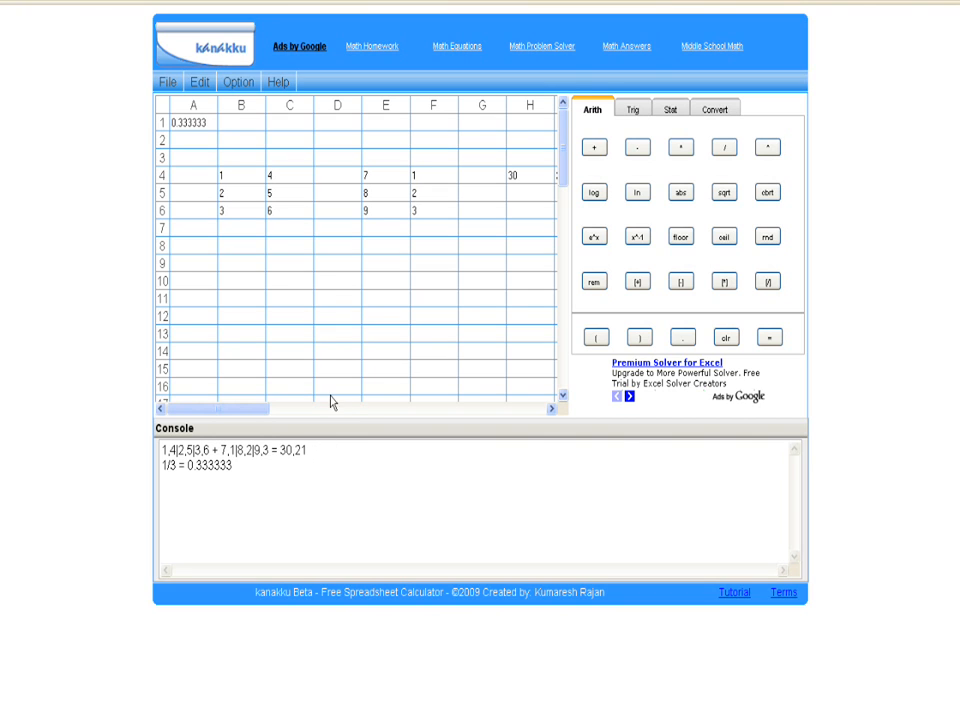
- Change the multi-operation handling preference to Cell
click(240, 84)
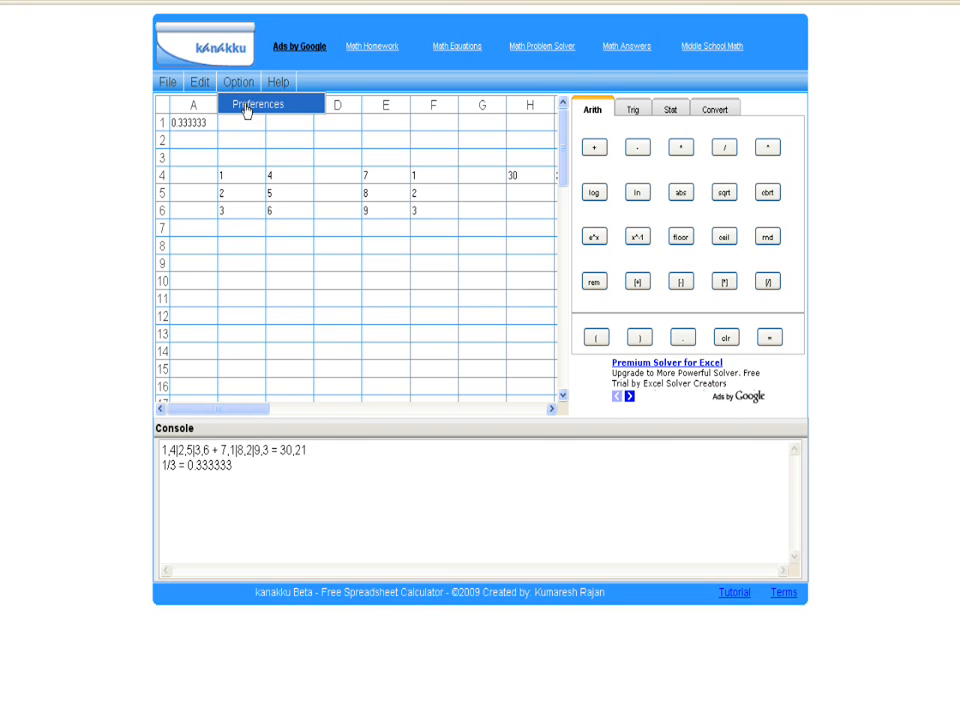
click(244, 106)
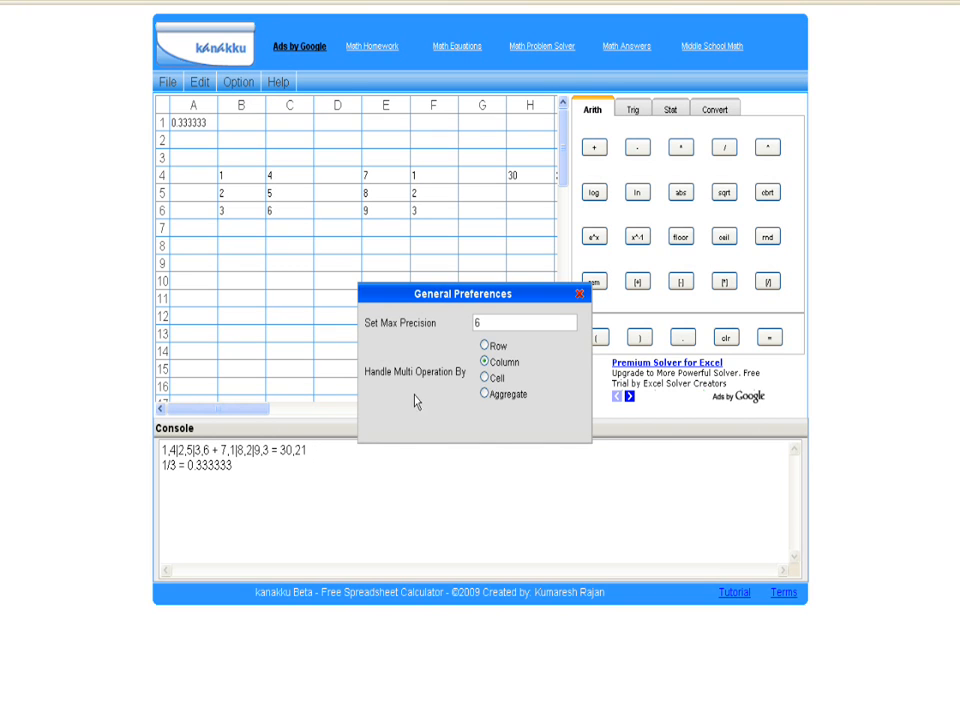
click(485, 379)
click(581, 294)
- Add the ranges B4:C6 and E4:F6 cell by cell, placing the result in H4:I6
click(238, 176)
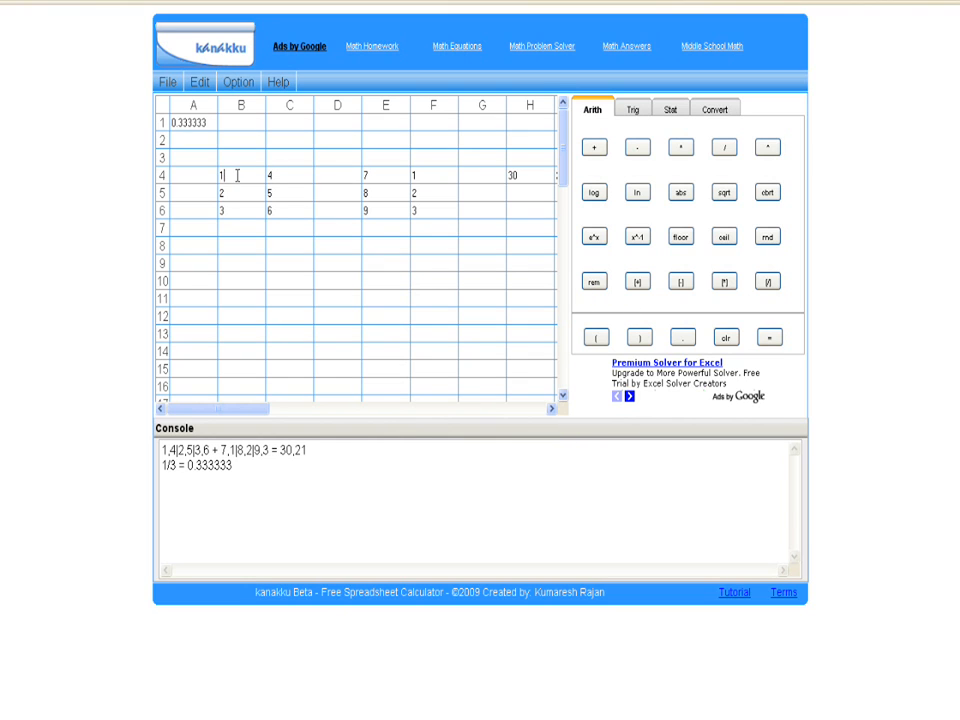
drag(238, 176, 311, 209)
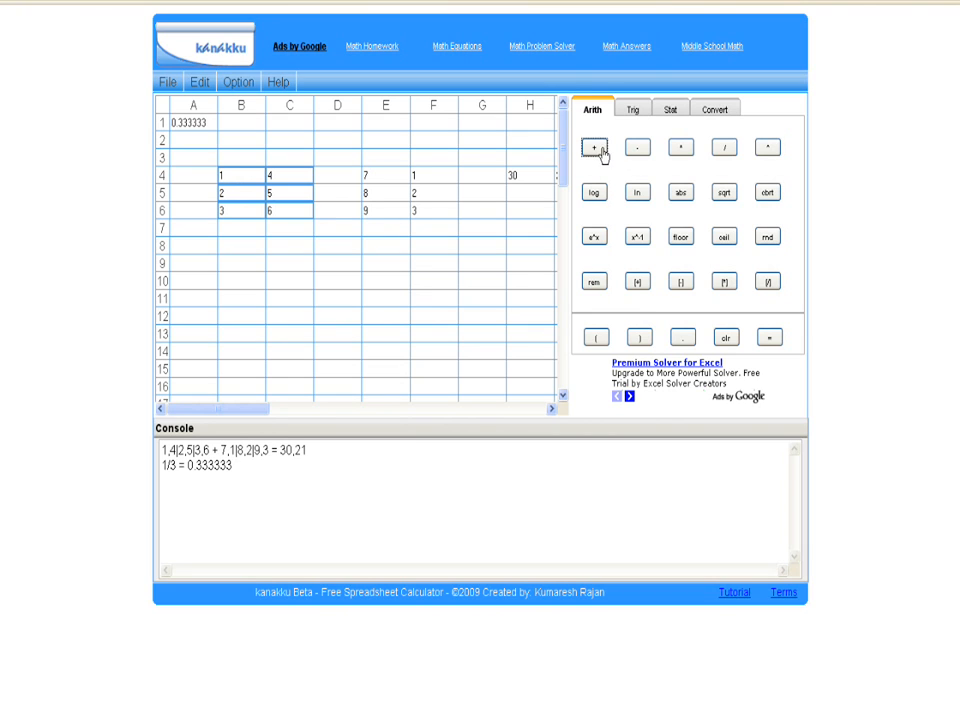
drag(390, 176, 433, 208)
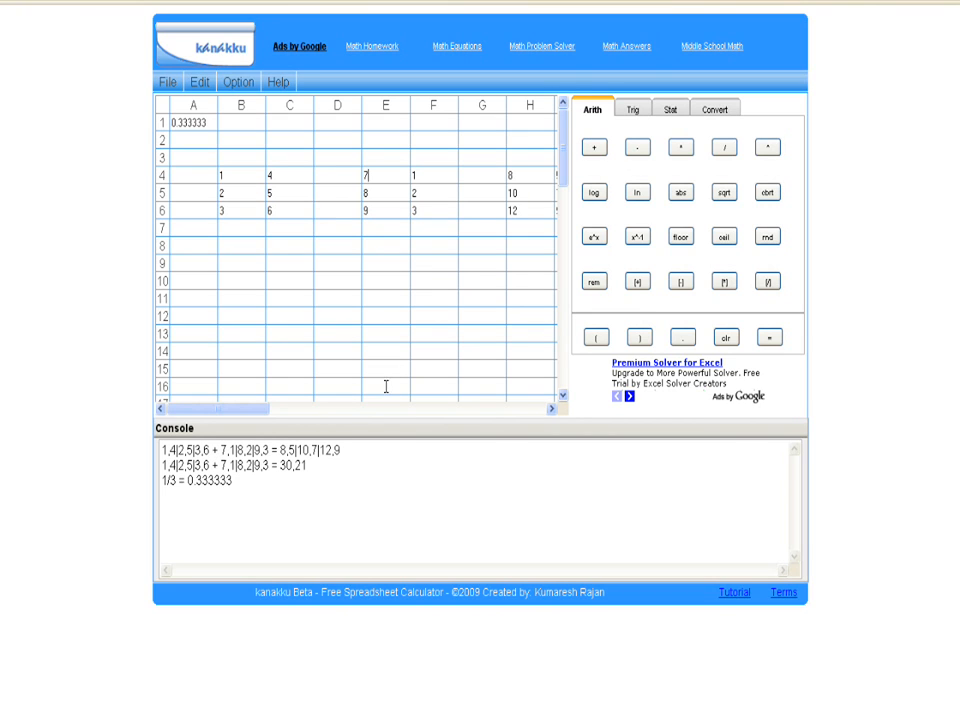
click(551, 409)
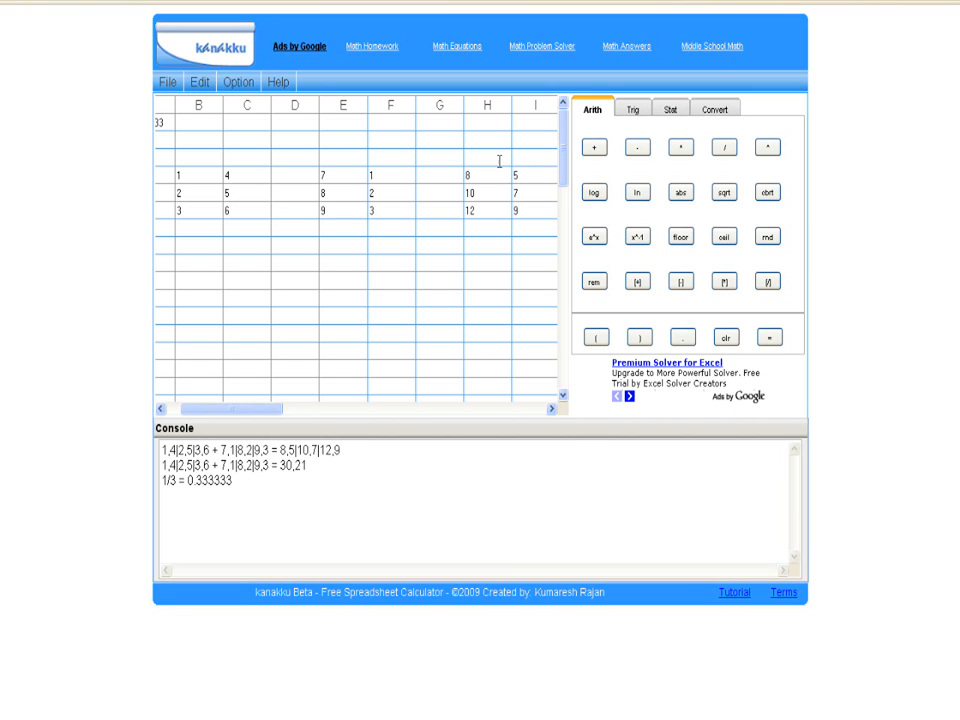
- Change the multi-operation handling preference to Aggregate
click(232, 82)
click(244, 106)
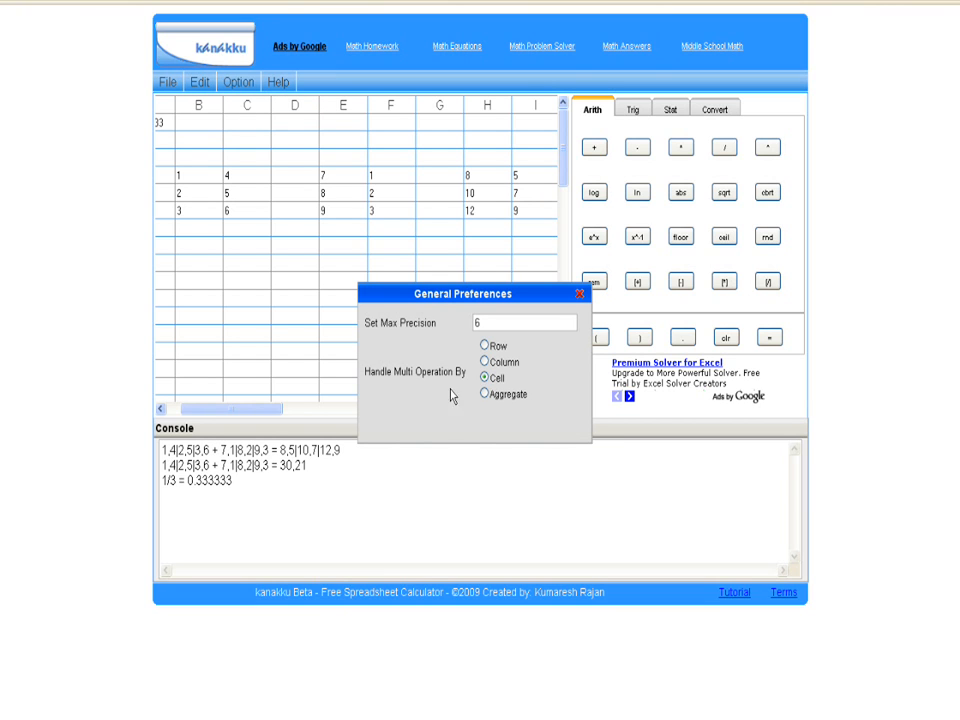
click(485, 394)
click(581, 294)
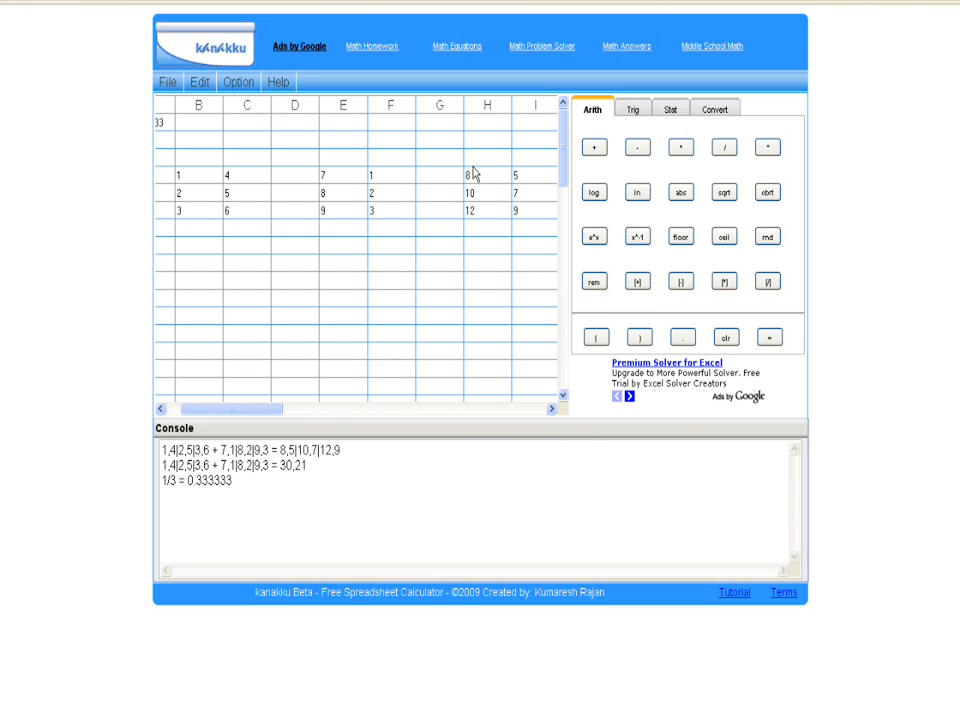
- Delete the contents of cells H3:I6 to clear the previous addition result
drag(474, 176, 520, 213)
right_click(520, 213)
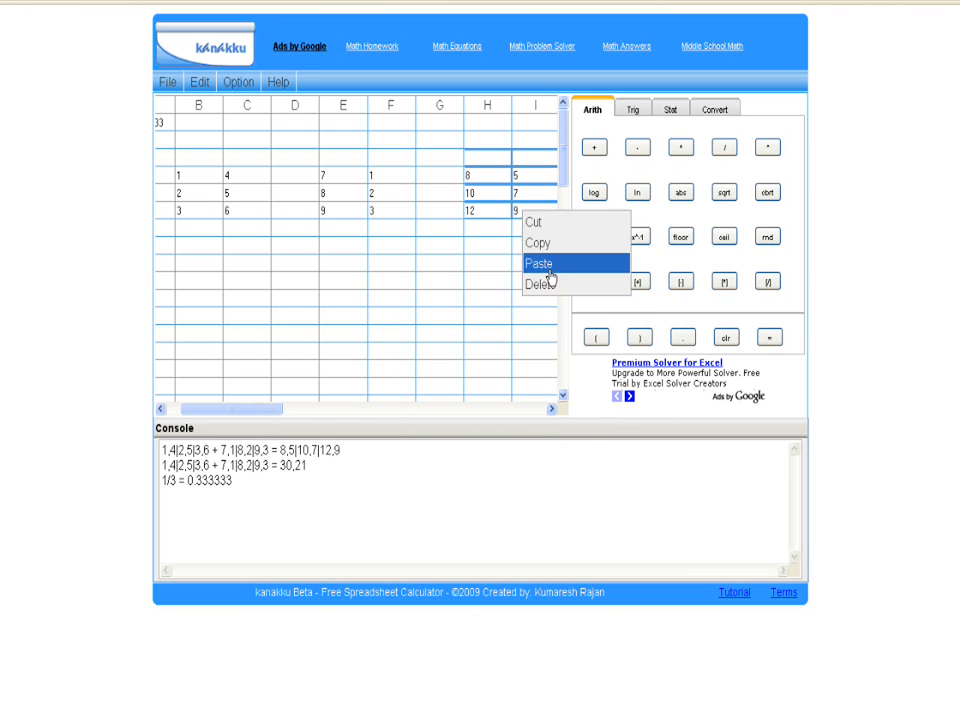
click(553, 283)
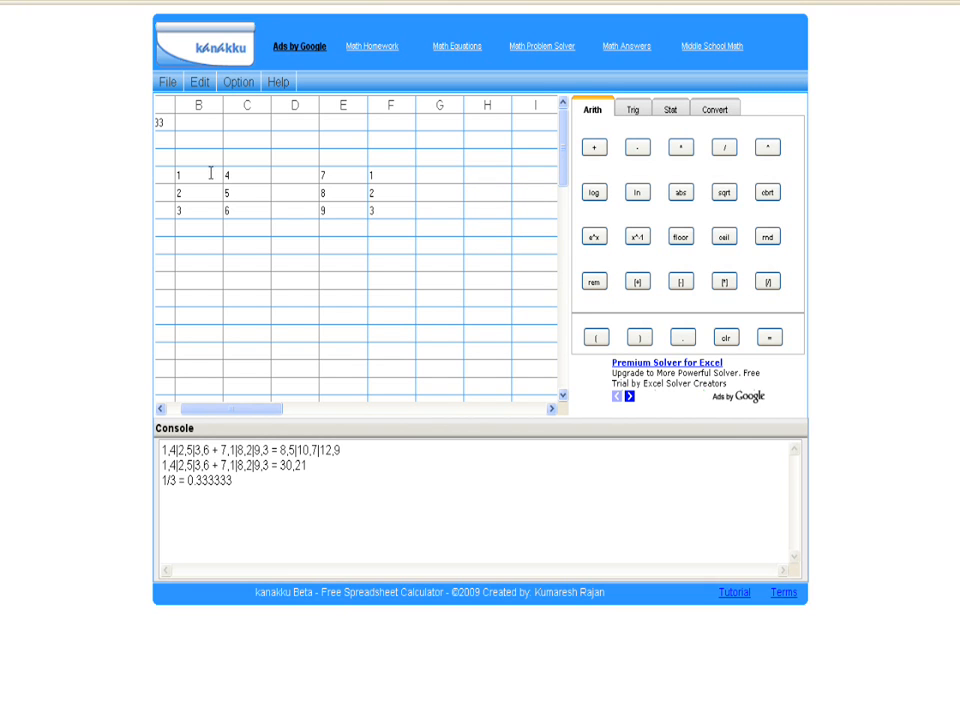
- Add the ranges B4:C6 and E4:F6 as one aggregate total, placing the result in cell H4
drag(205, 173, 246, 205)
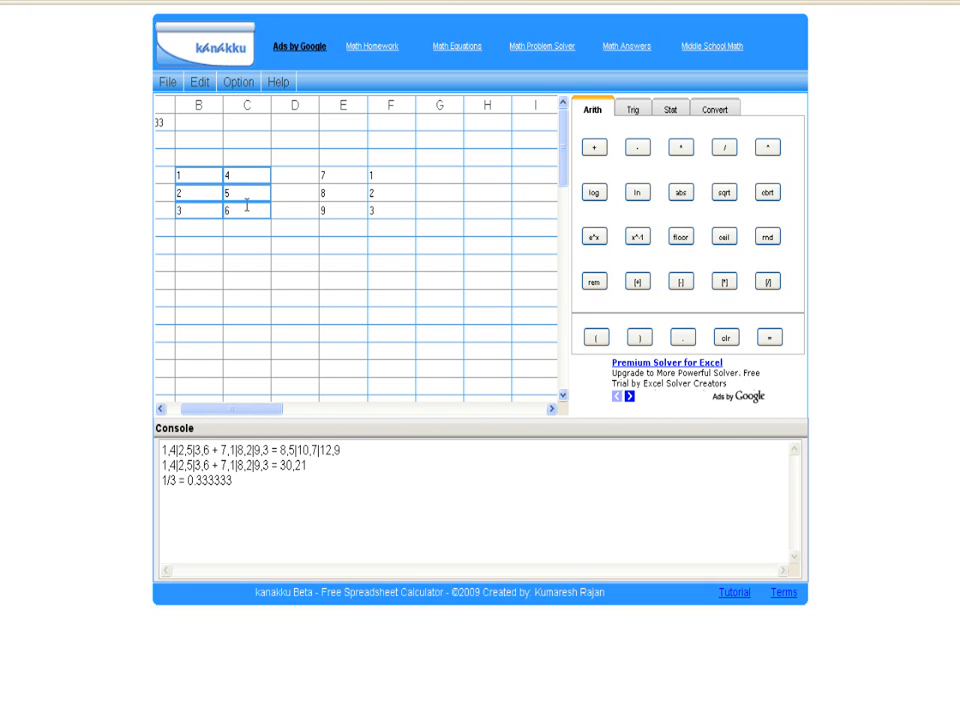
click(592, 147)
drag(357, 179, 386, 209)
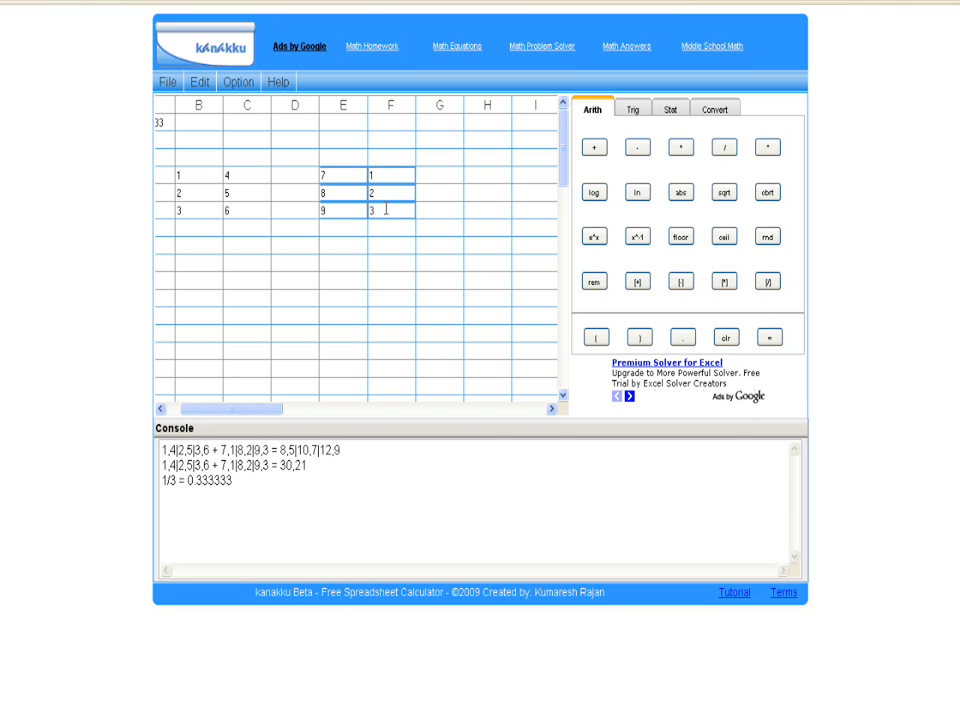
key(Return)
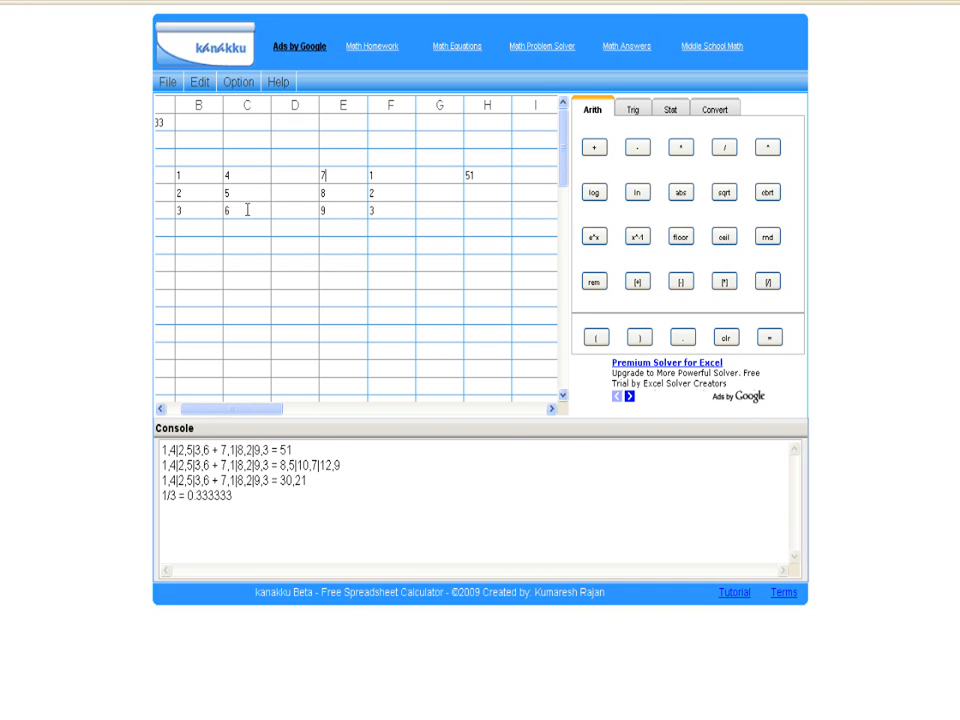
click(357, 172)
- View the calculator's About information and close it
click(279, 83)
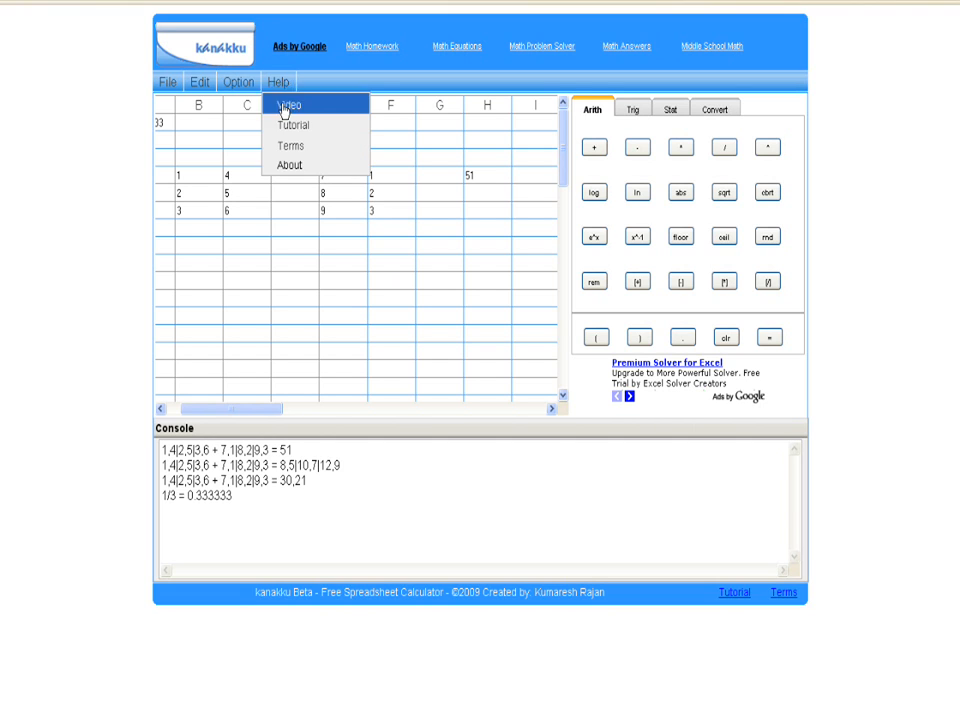
click(290, 166)
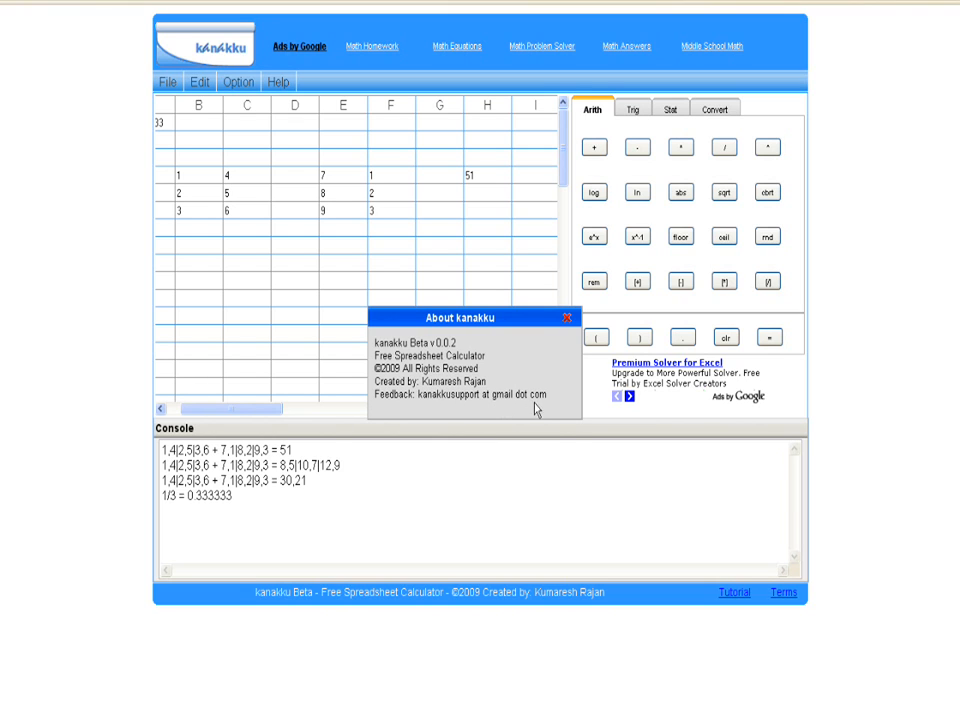
click(566, 320)
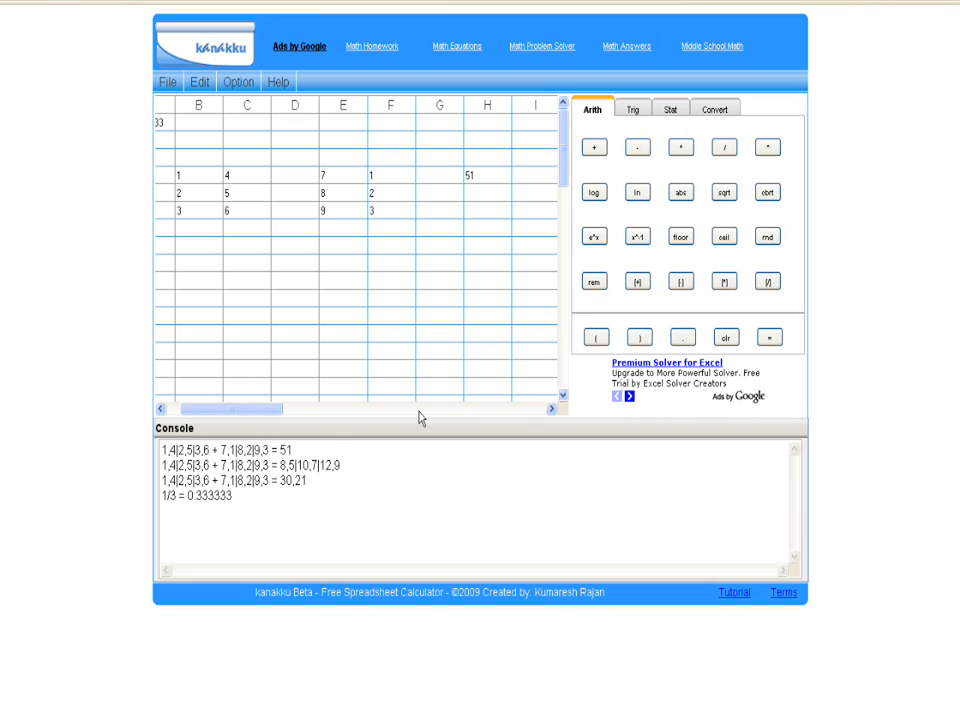